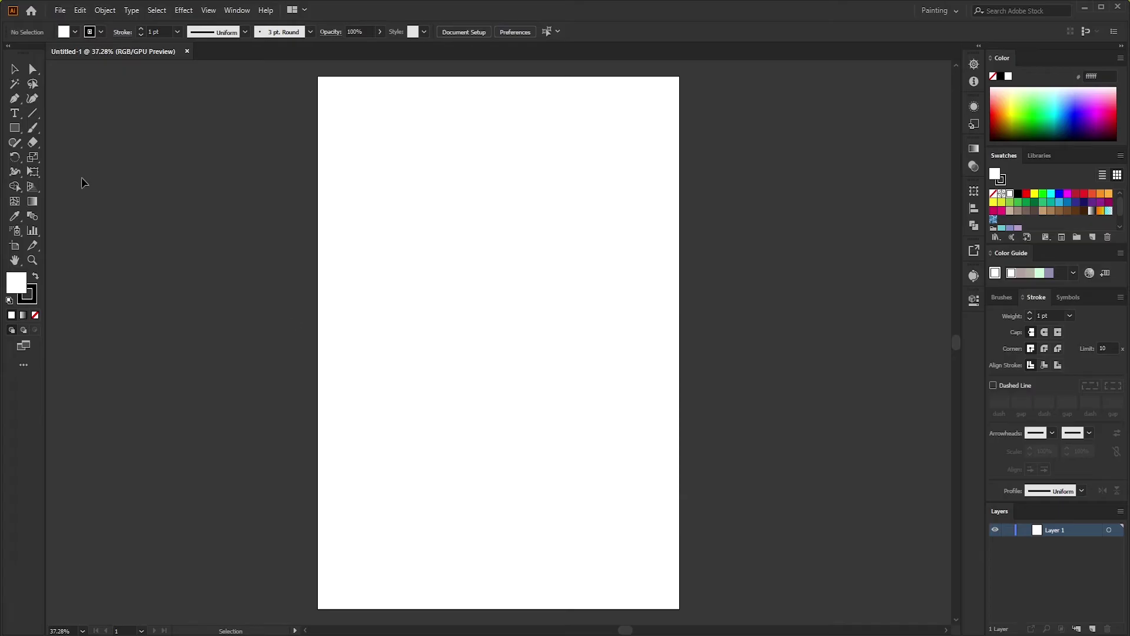
Draw a 297 mm wide flat ellipse with black fill and no stroke
{"action": "left_click_drag", "start_coordinate": [14, 128], "coordinate": [63, 163]}
{"action": "left_click", "coordinate": [63, 163]}
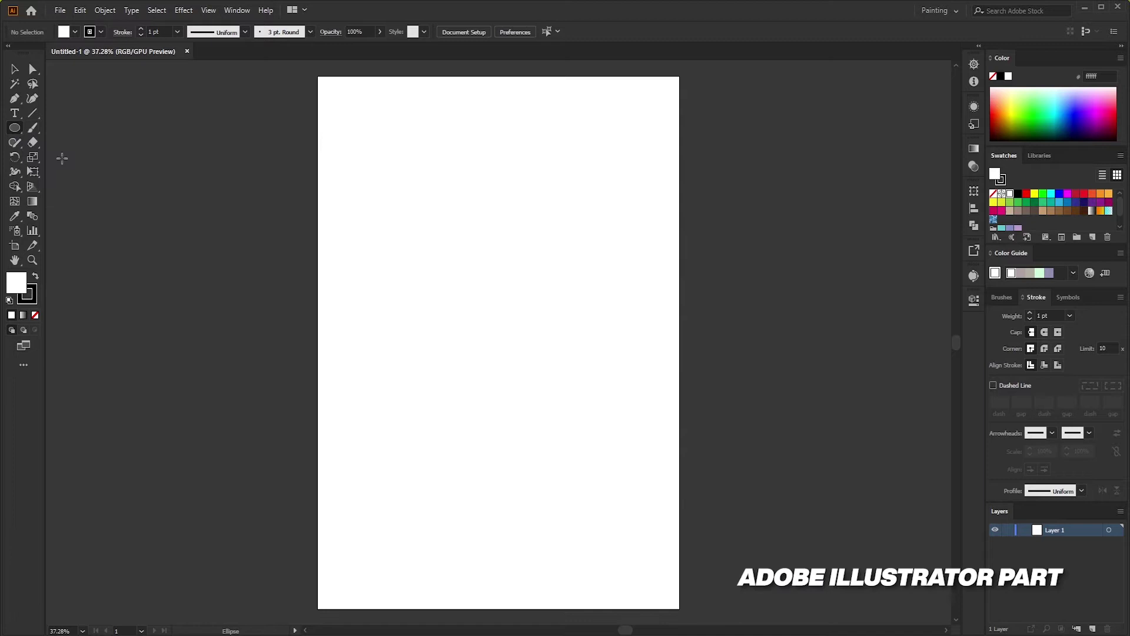
{"action": "left_click_drag", "start_coordinate": [316, 178], "coordinate": [681, 195]}
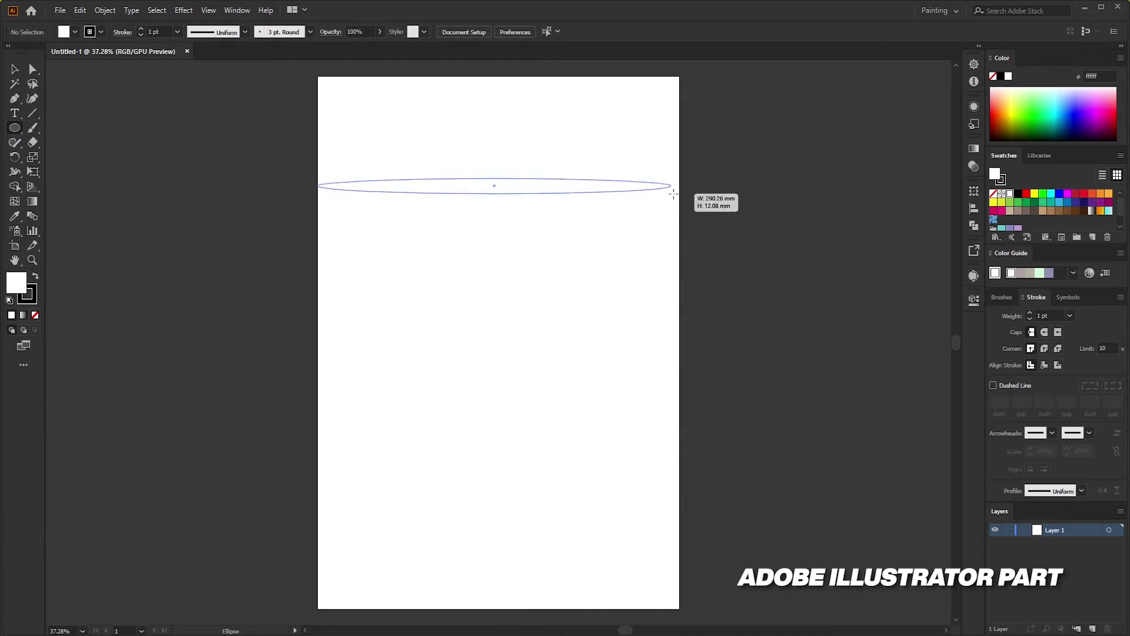
{"action": "left_click", "coordinate": [75, 32]}
{"action": "left_click", "coordinate": [33, 52]}
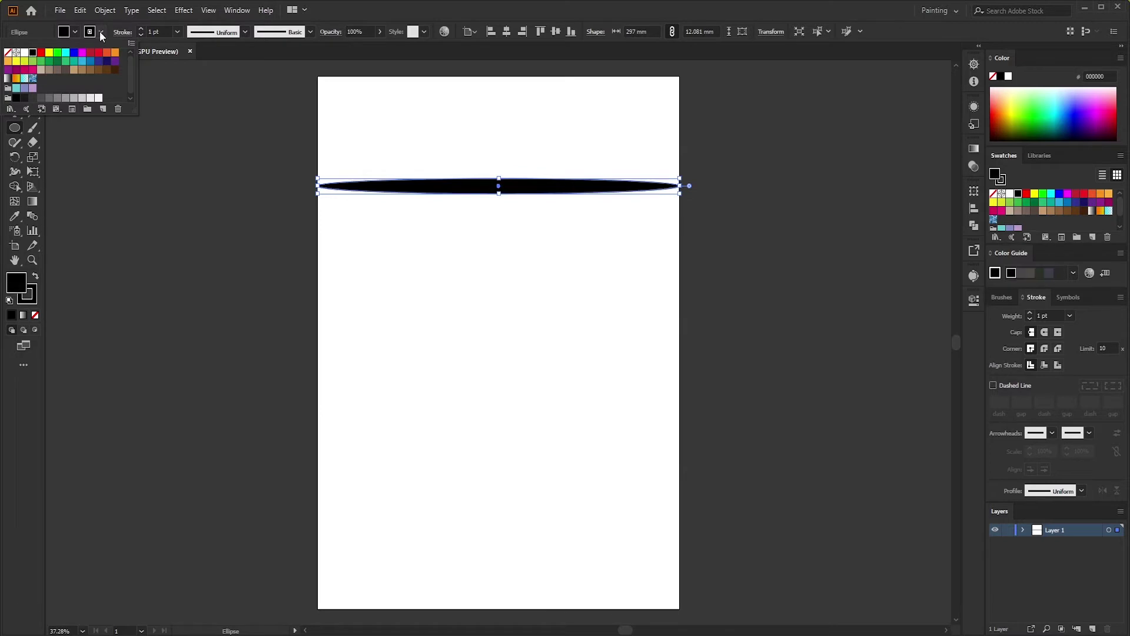
{"action": "left_click", "coordinate": [8, 52]}
Alt-drag a copy of the ellipse just below and repeat it with Ctrl+D to stack evenly spaced stripes
{"action": "left_click", "coordinate": [197, 182]}
{"action": "key", "text": "v"}
{"action": "left_click_drag", "start_coordinate": [535, 188], "coordinate": [537, 210]}
{"action": "key", "text": "ctrl+d"}
{"action": "key", "text": "ctrl+d"}
{"action": "key", "text": "ctrl+d"}
{"action": "key", "text": "ctrl+d"}
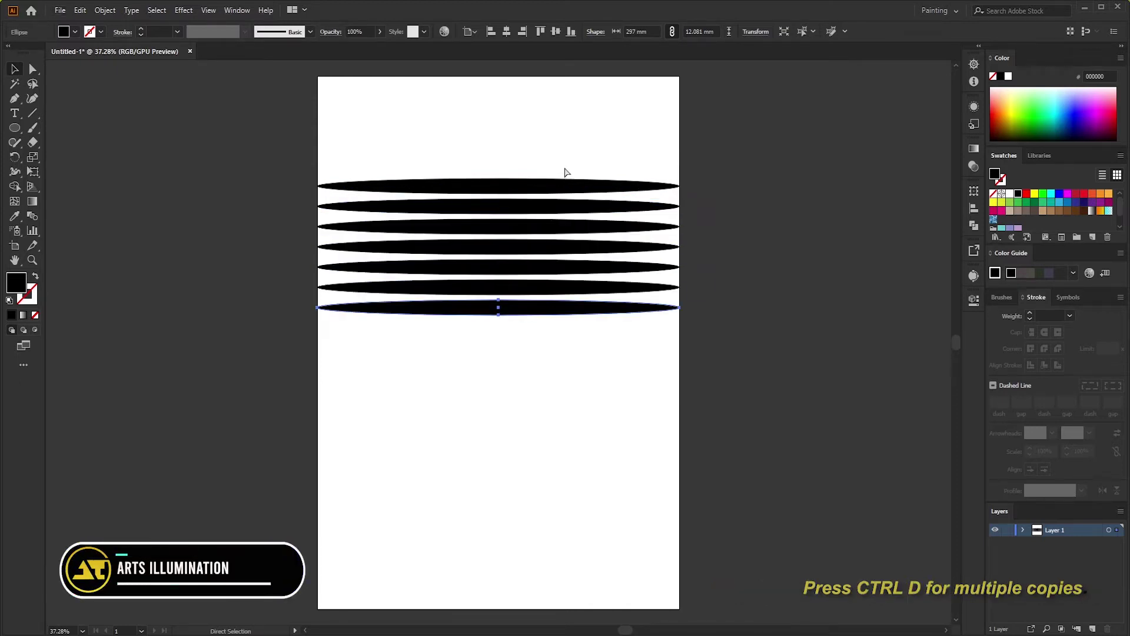
{"action": "key", "text": "ctrl+d"}
{"action": "key", "text": "ctrl+d"}
{"action": "key", "text": "ctrl+d"}
{"action": "key", "text": "ctrl+d"}
{"action": "key", "text": "ctrl+d"}
{"action": "key", "text": "ctrl+d"}
{"action": "key", "text": "ctrl+d"}
{"action": "key", "text": "ctrl+d"}
{"action": "key", "text": "ctrl+d"}
{"action": "key", "text": "ctrl+d"}
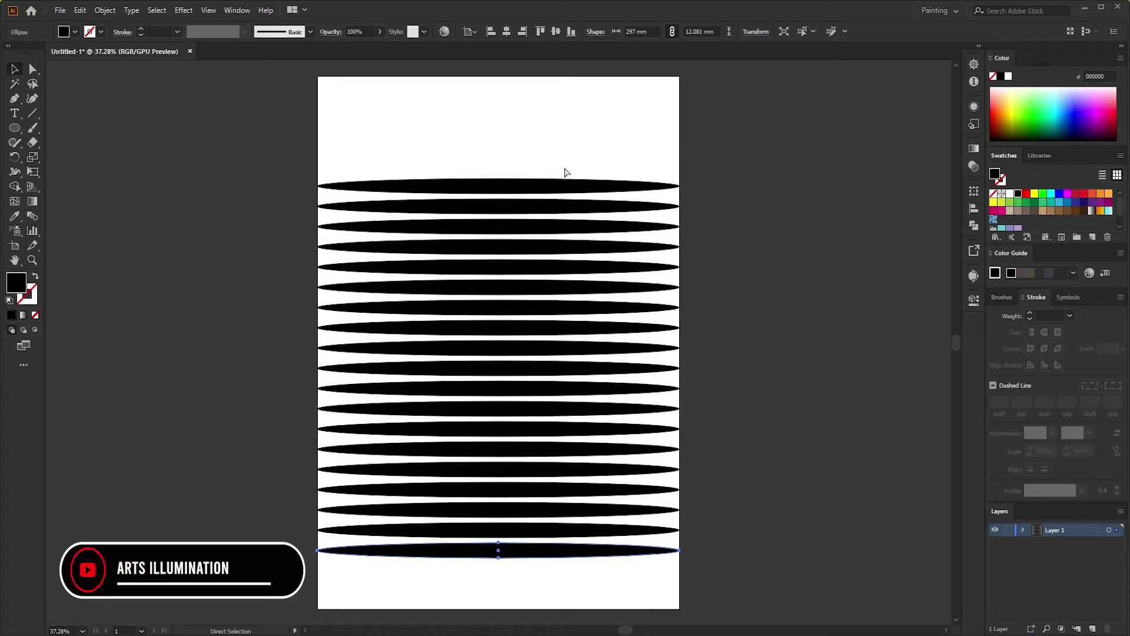
Warp all the stripes with a Wave style Envelope Distort
{"action": "key", "text": "ctrl+a"}
{"action": "left_click", "coordinate": [105, 10]}
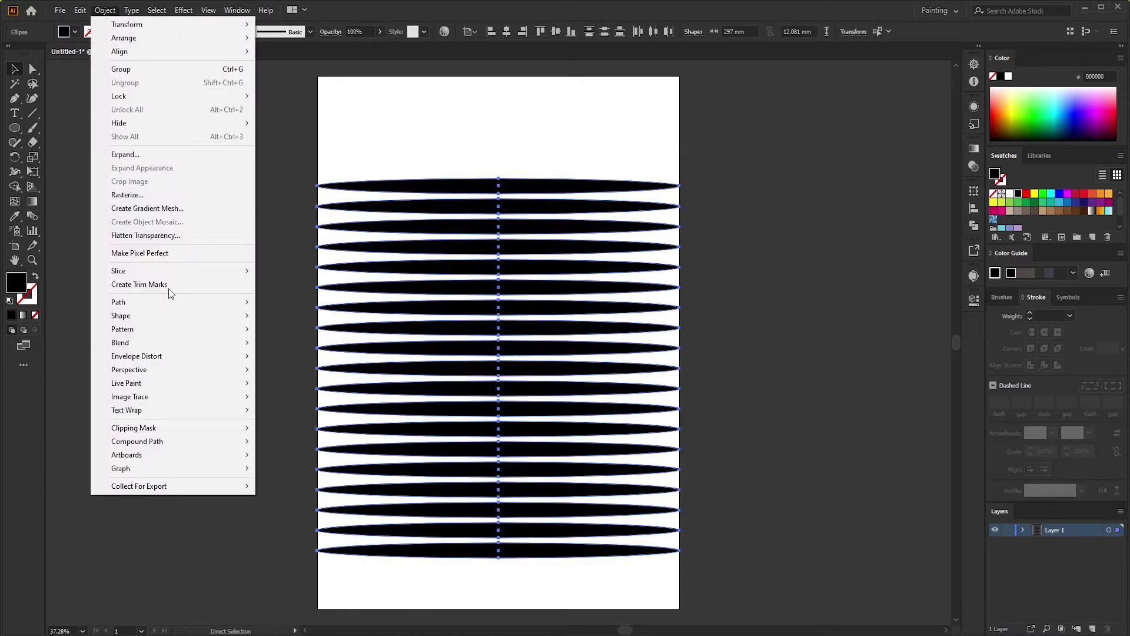
{"action": "left_click", "coordinate": [294, 358]}
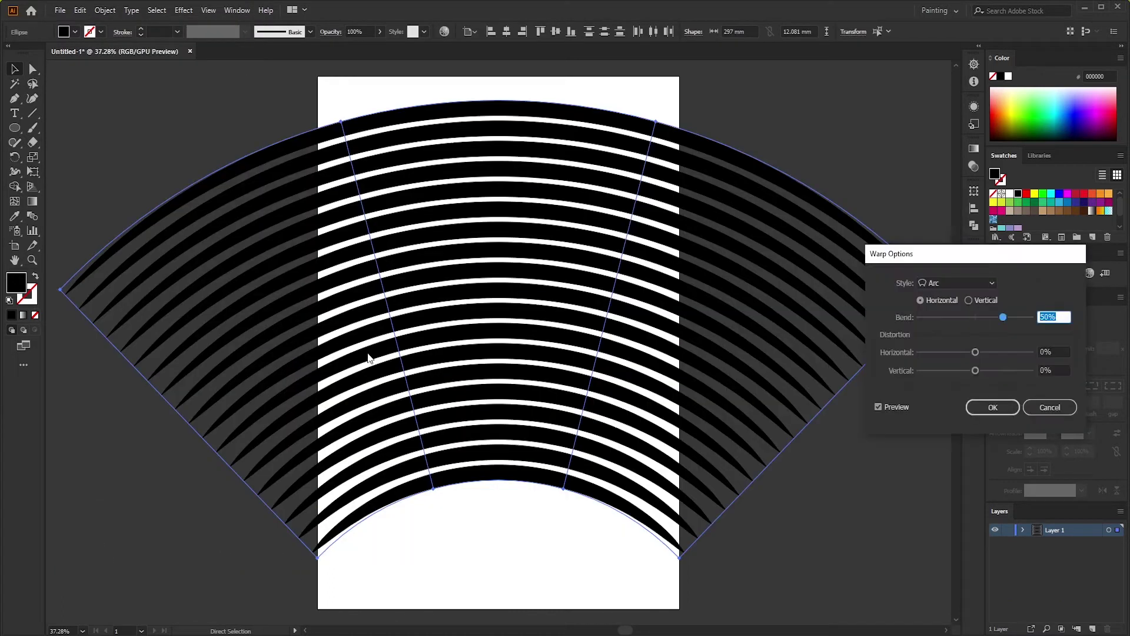
{"action": "left_click", "coordinate": [991, 283]}
{"action": "left_click", "coordinate": [944, 412]}
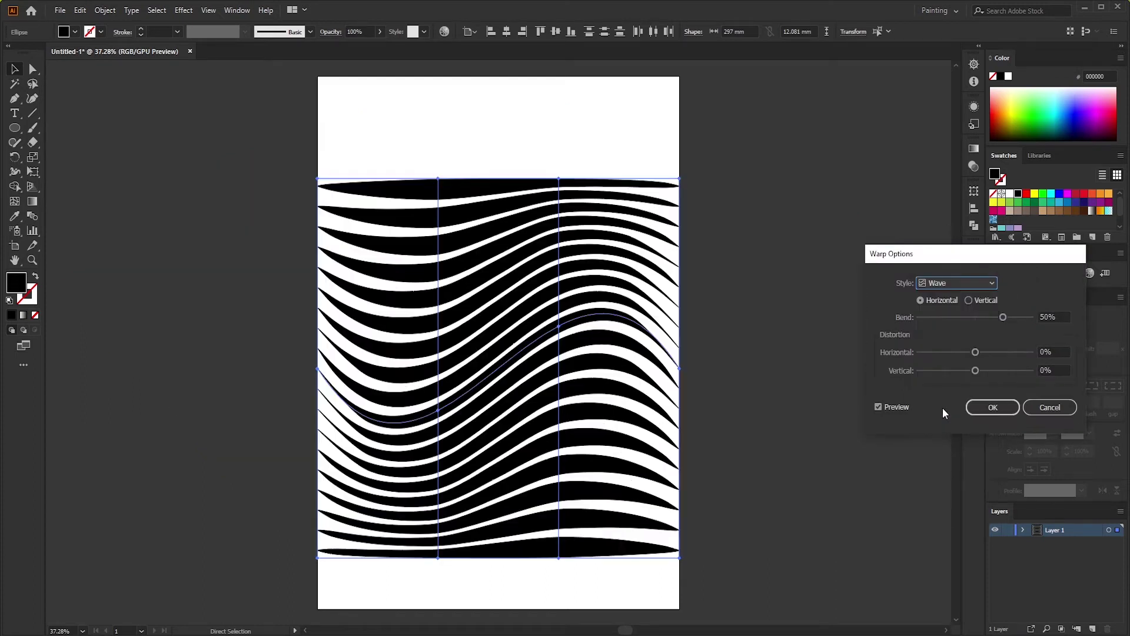
{"action": "left_click", "coordinate": [992, 407]}
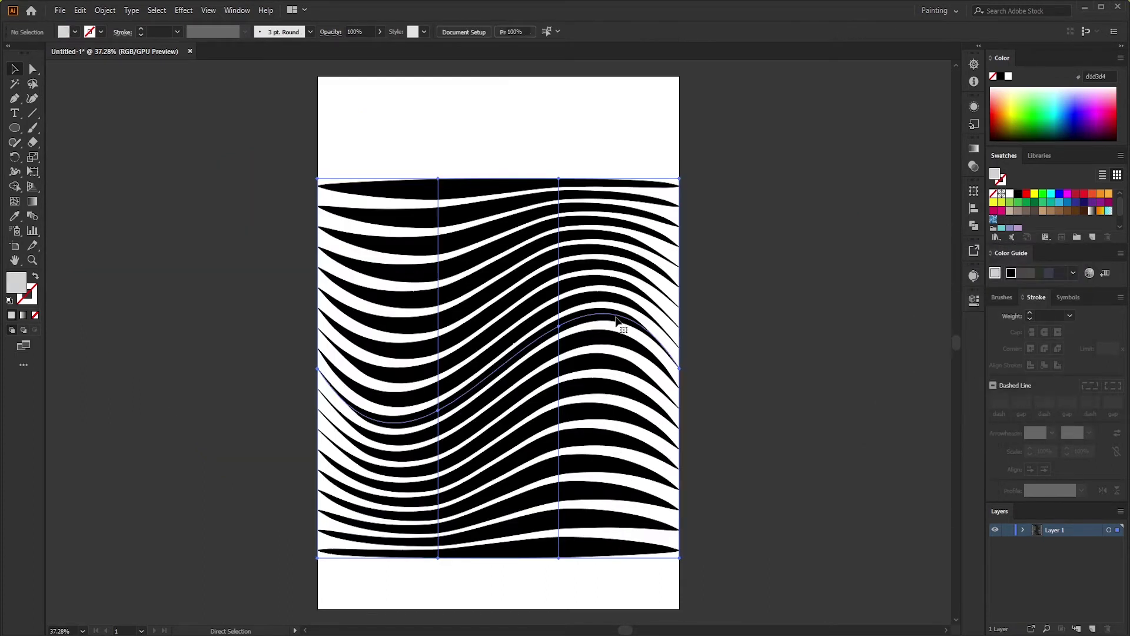
Copy the warped stripes and paste them into Photoshop as a shape layer
{"action": "left_click", "coordinate": [80, 11]}
{"action": "left_click", "coordinate": [94, 71]}
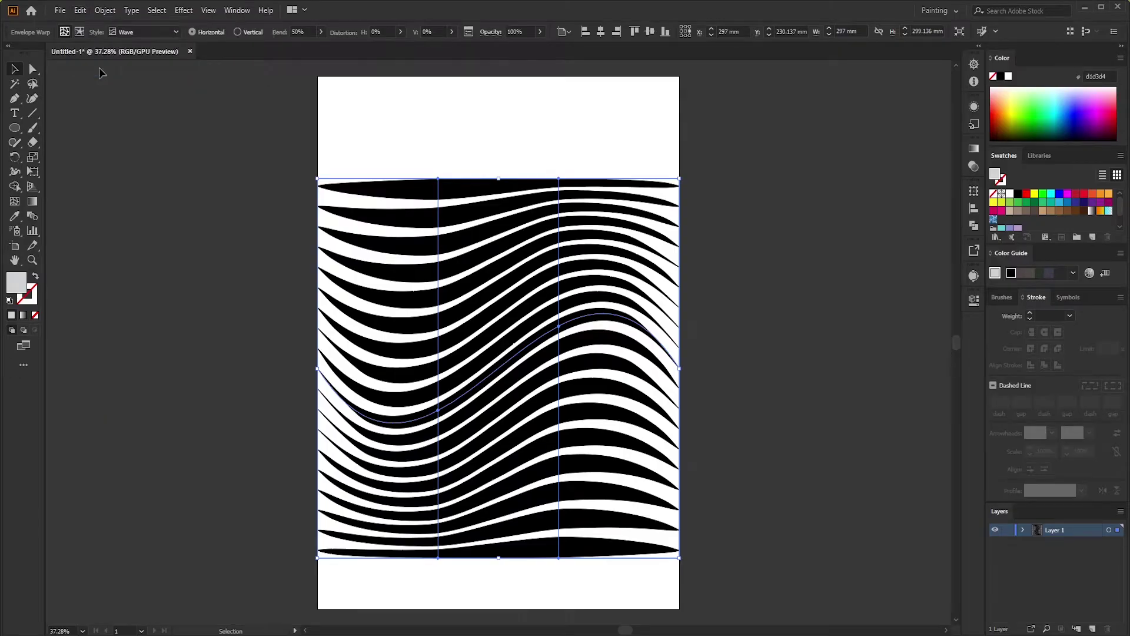
{"action": "left_click", "coordinate": [478, 225]}
Turn Shape 1 into a 3D Extrusion with an extrusion depth of 0.5 in
{"action": "left_click", "coordinate": [604, 171]}
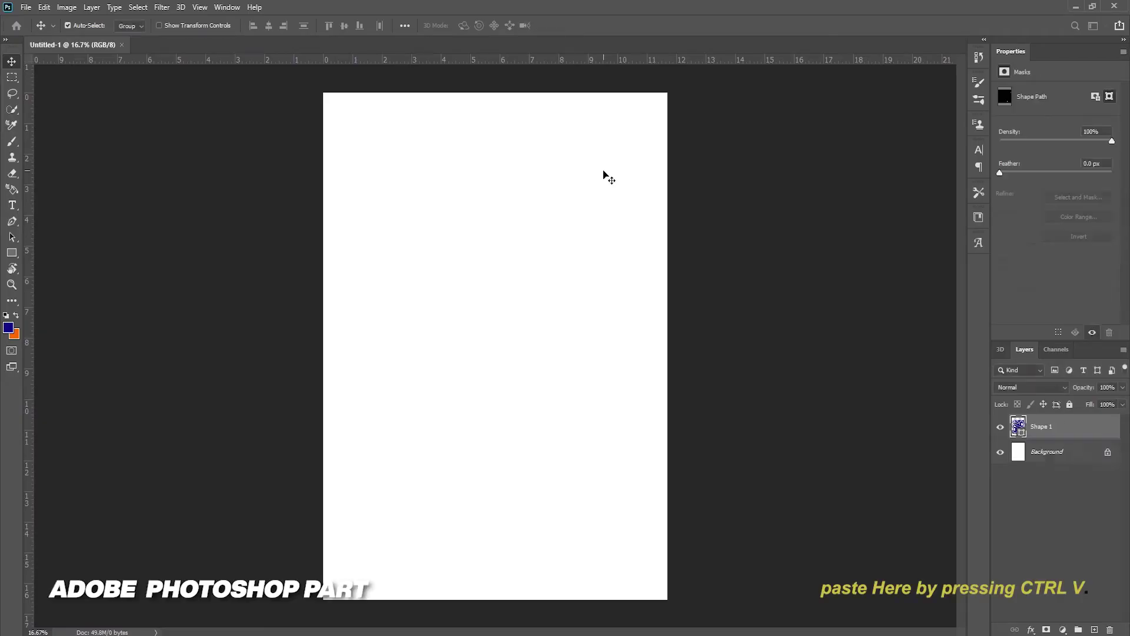
{"action": "left_click", "coordinate": [1000, 349]}
{"action": "left_click", "coordinate": [1012, 412]}
{"action": "left_click", "coordinate": [1054, 492]}
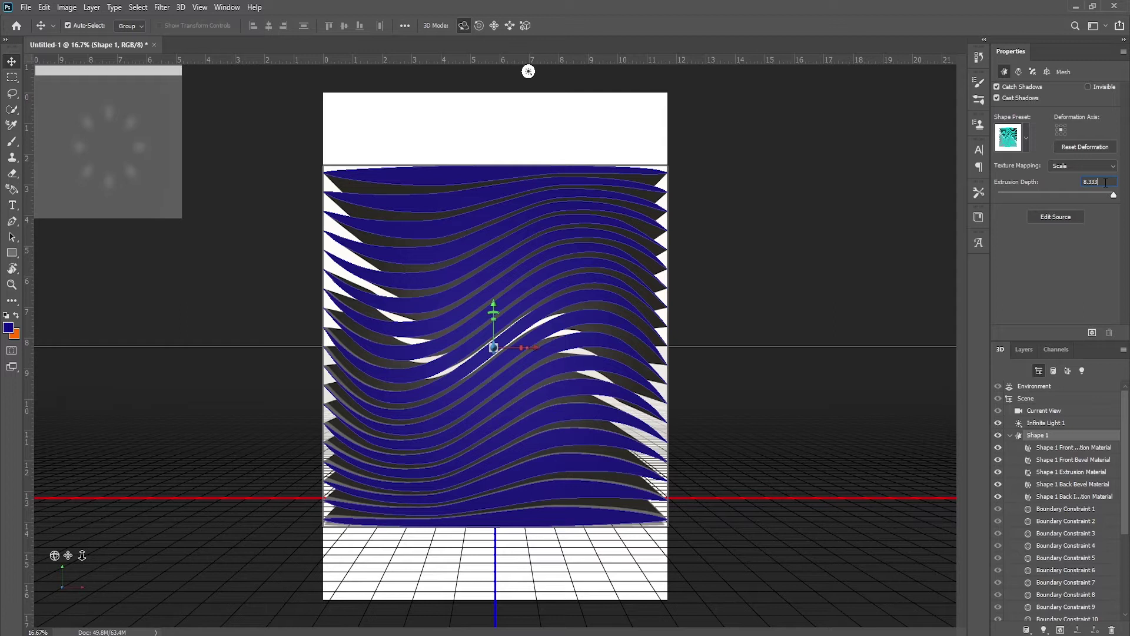
{"action": "key", "text": "BackSpace"}
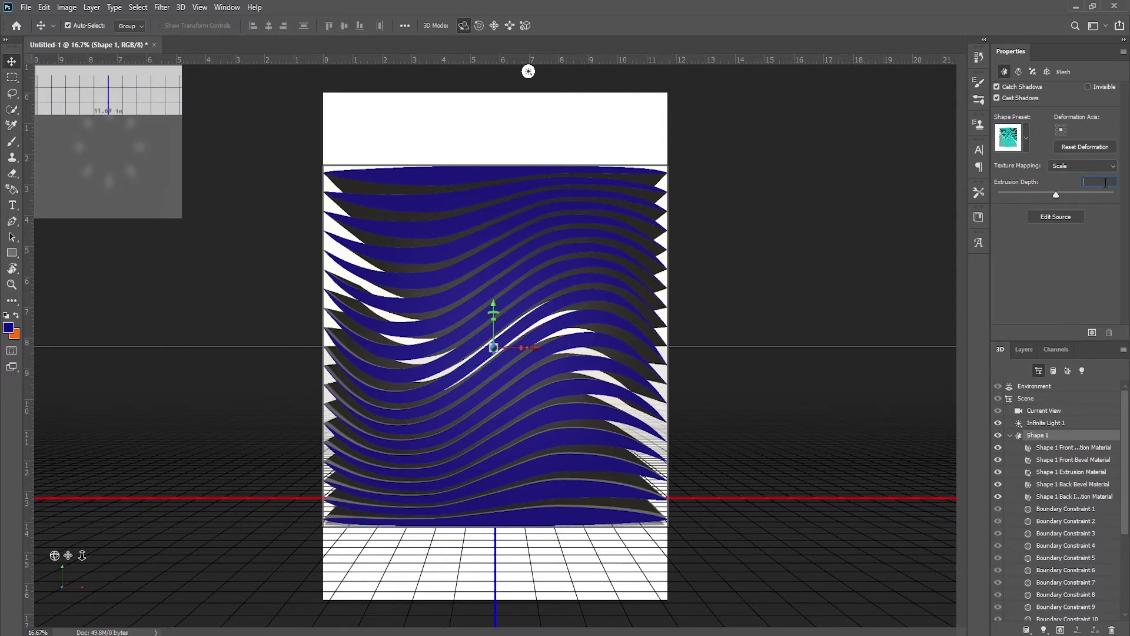
{"action": "type", "text": "0.5"}
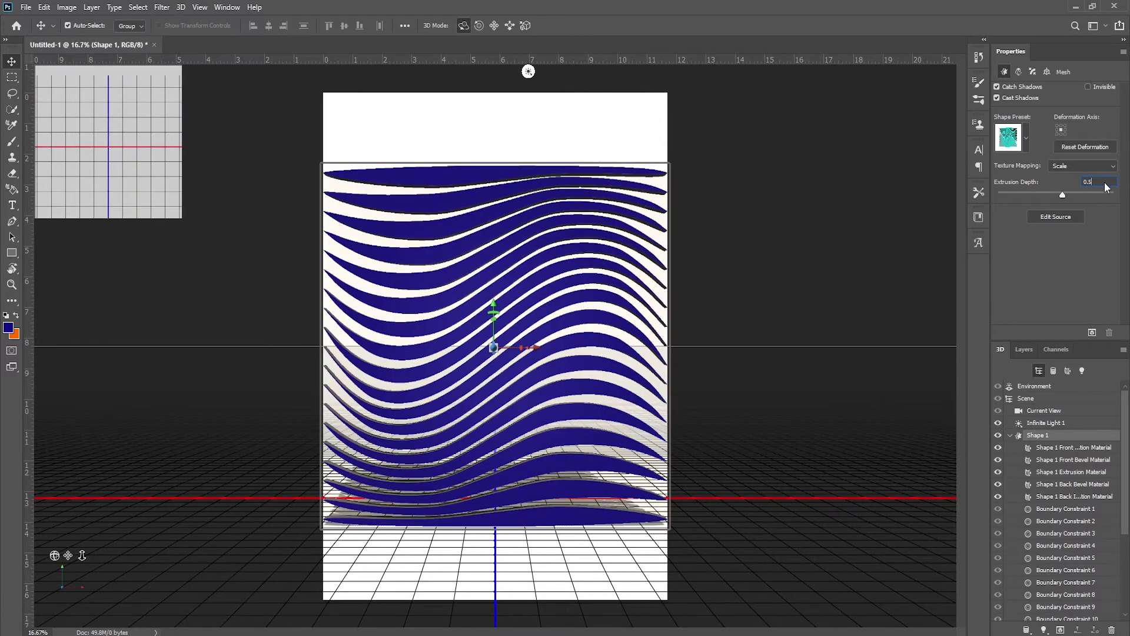
{"action": "key", "text": "Return"}
Export the 3D layer as a Wavefront OBJ file named ELECTRO POSTER, then begin editing the Dimension canvas width
{"action": "left_click", "coordinate": [181, 7]}
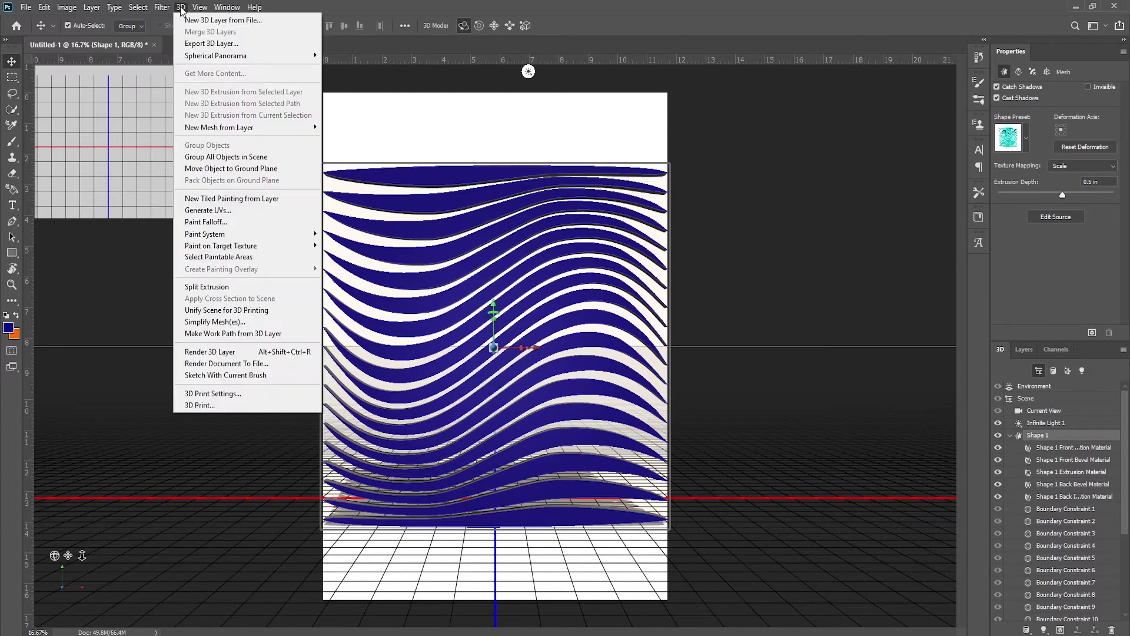
{"action": "left_click", "coordinate": [214, 44]}
{"action": "left_click", "coordinate": [691, 160]}
{"action": "left_click", "coordinate": [536, 210]}
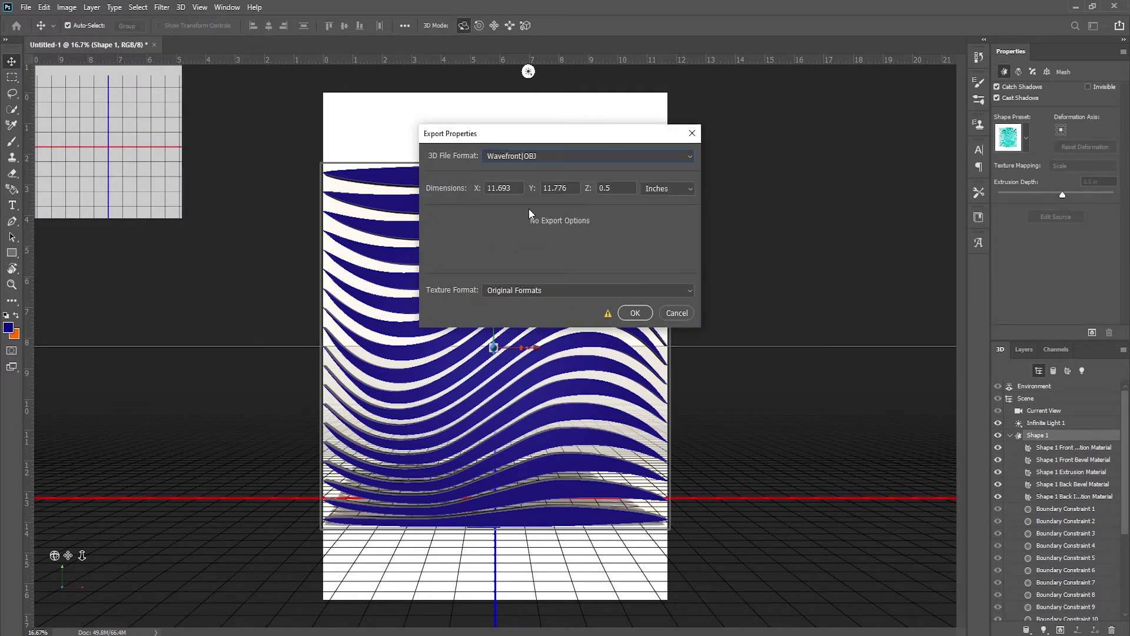
{"action": "left_click", "coordinate": [636, 313]}
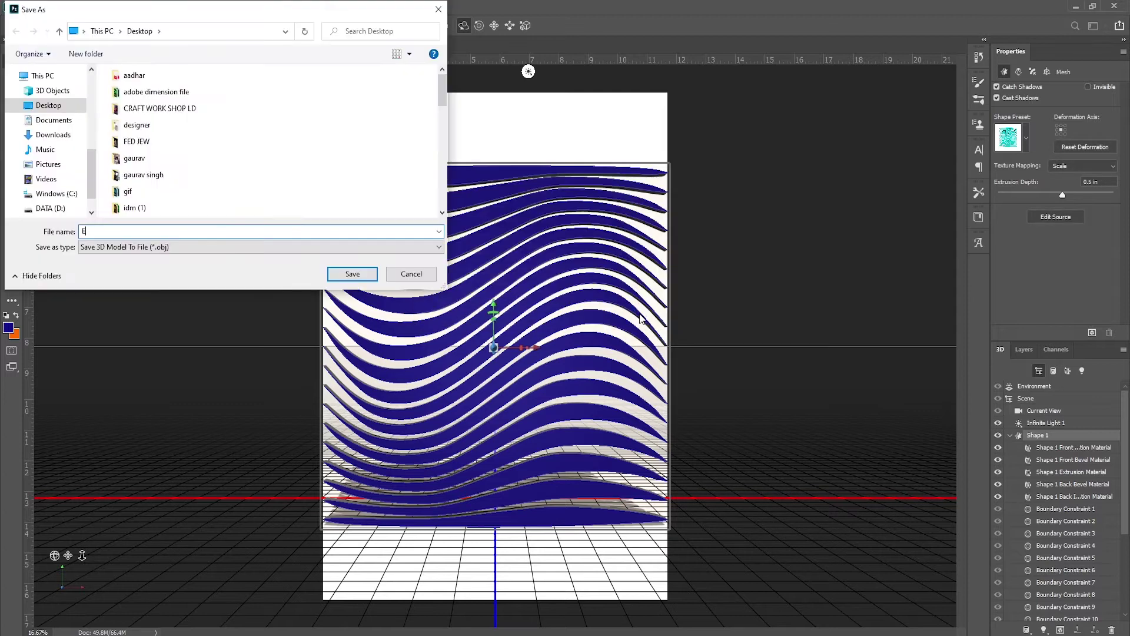
{"action": "left_click", "coordinate": [351, 273]}
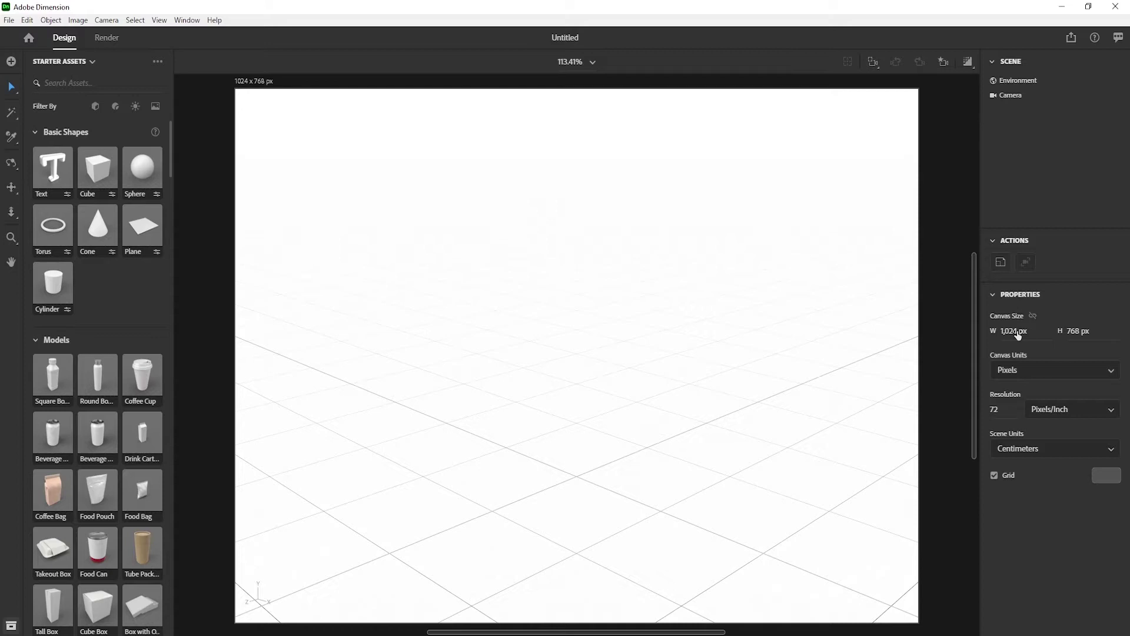
{"action": "left_click", "coordinate": [1018, 333]}
{"action": "key", "text": "BackSpace"}
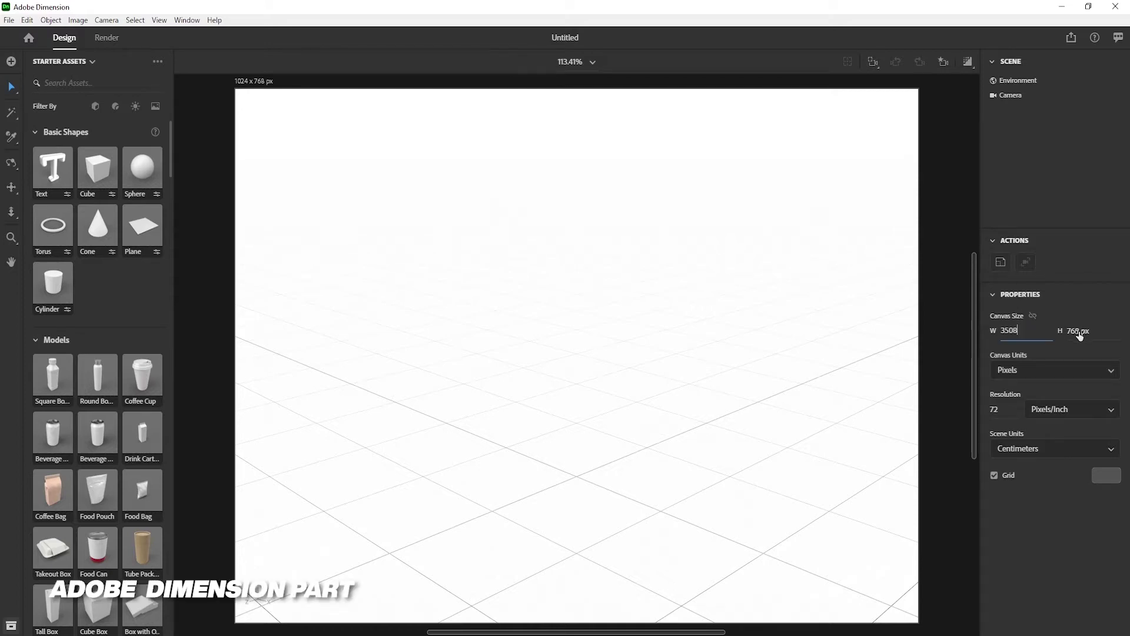
Set the Dimension canvas to 3508 × 4961 px and zoom to fit it
{"action": "left_click", "coordinate": [1079, 333]}
{"action": "type", "text": "4961"}
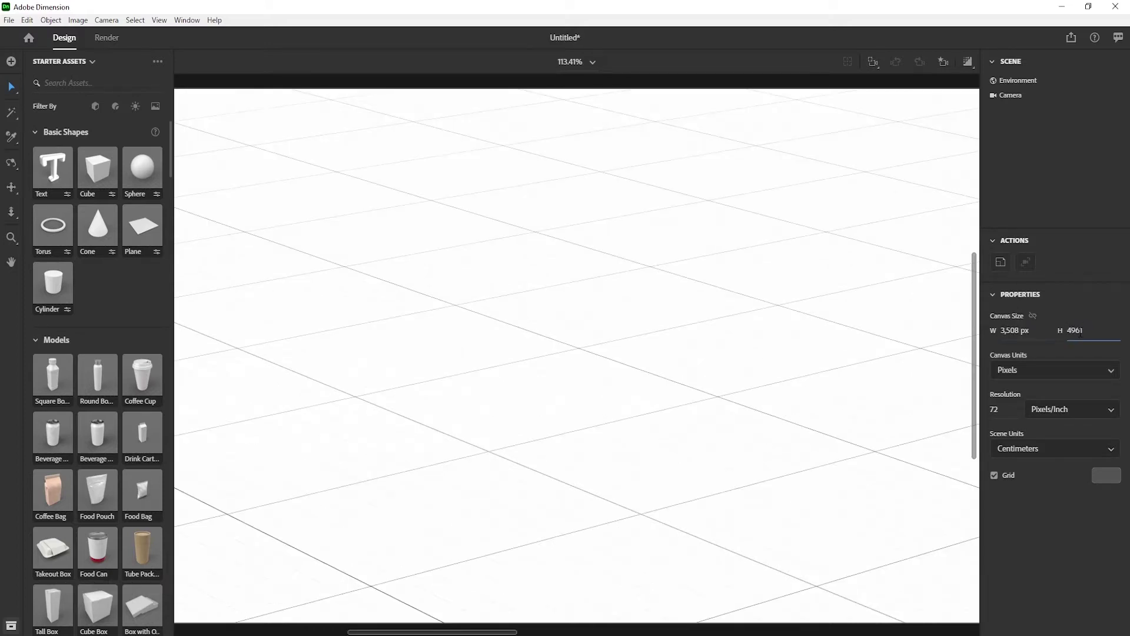
{"action": "left_click", "coordinate": [578, 148]}
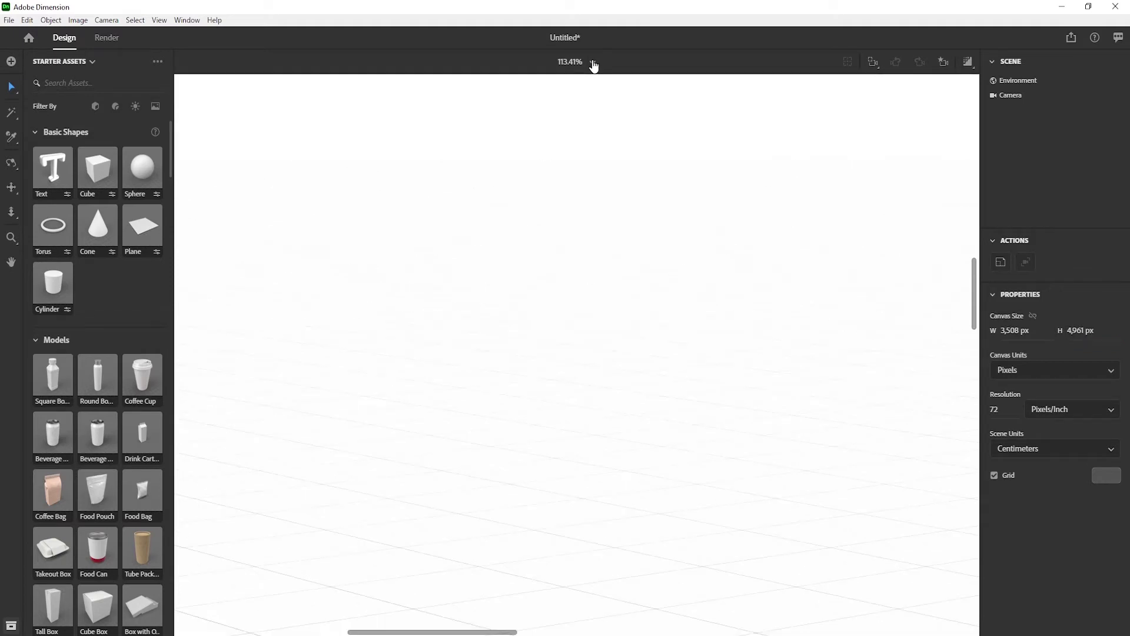
{"action": "left_click", "coordinate": [592, 61]}
{"action": "left_click", "coordinate": [565, 85]}
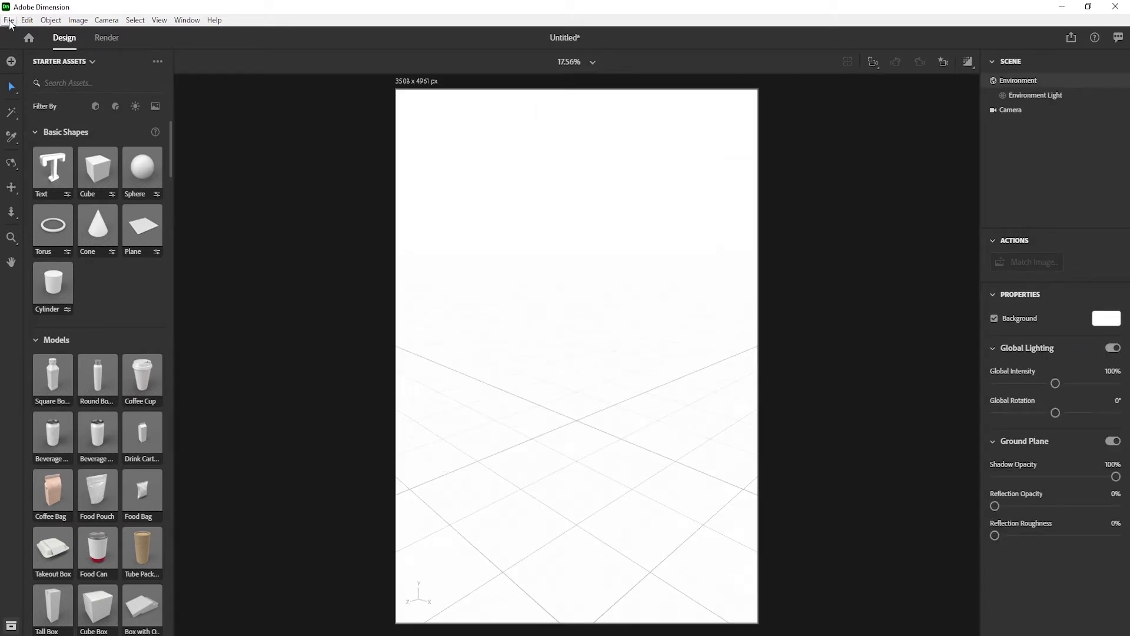
Import the 3D model ELECTRO POSTER.obj into the scene
{"action": "left_click", "coordinate": [8, 20]}
{"action": "left_click", "coordinate": [202, 183]}
{"action": "type", "text": "ELEC"}
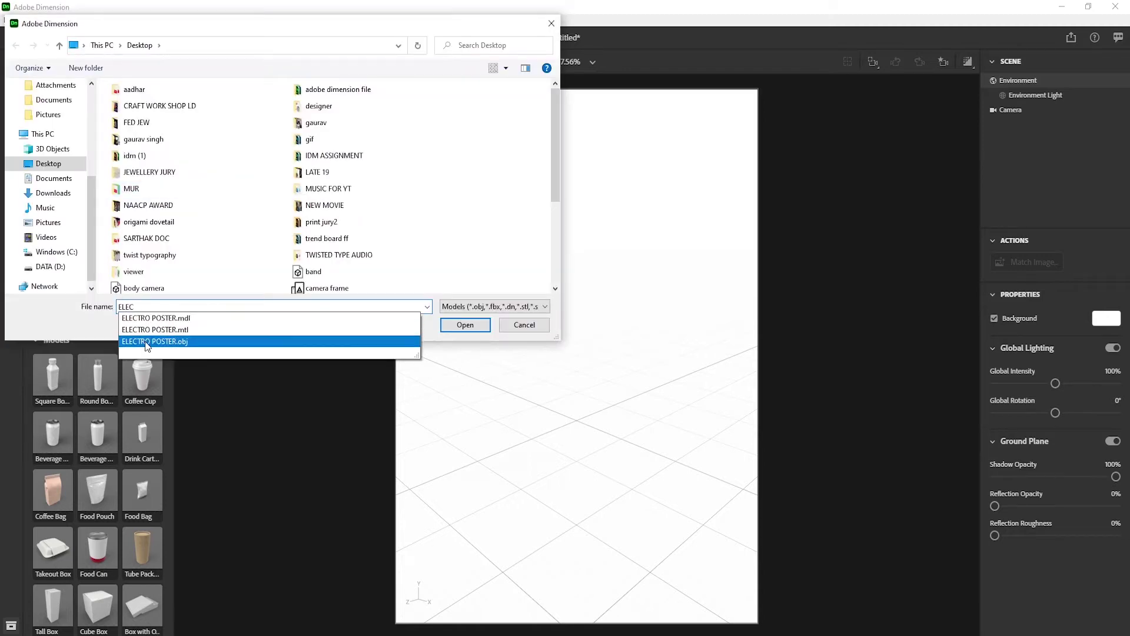
{"action": "left_click", "coordinate": [144, 341]}
{"action": "left_click", "coordinate": [465, 324]}
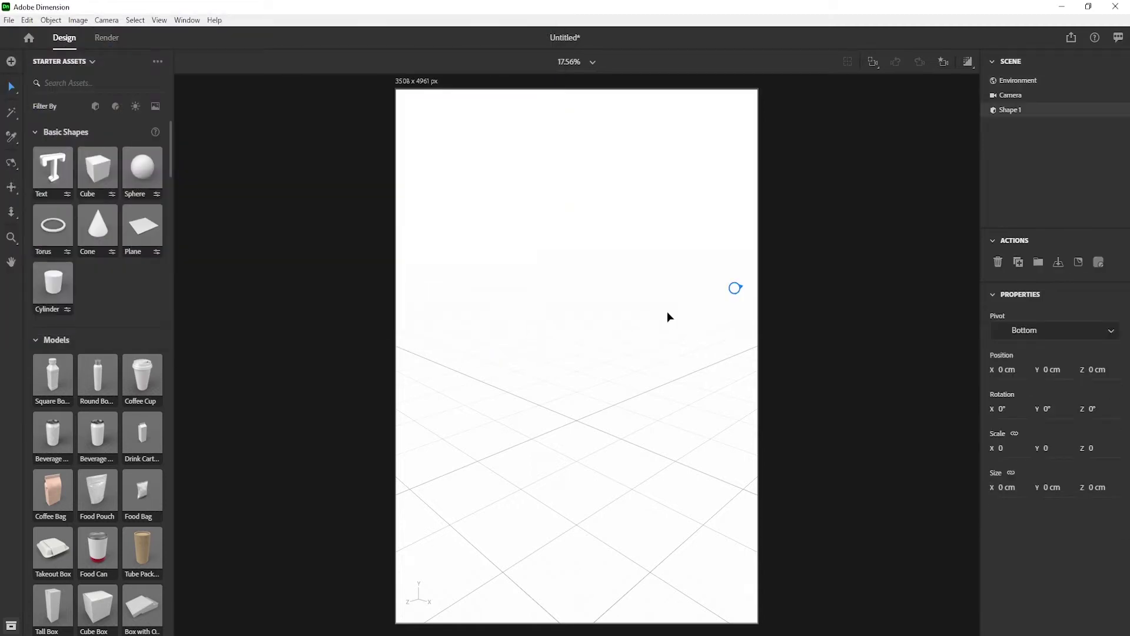
Rotate the stripe model to X 90° so it lies flat and scale it uniformly to 5
{"action": "left_click", "coordinate": [1104, 370]}
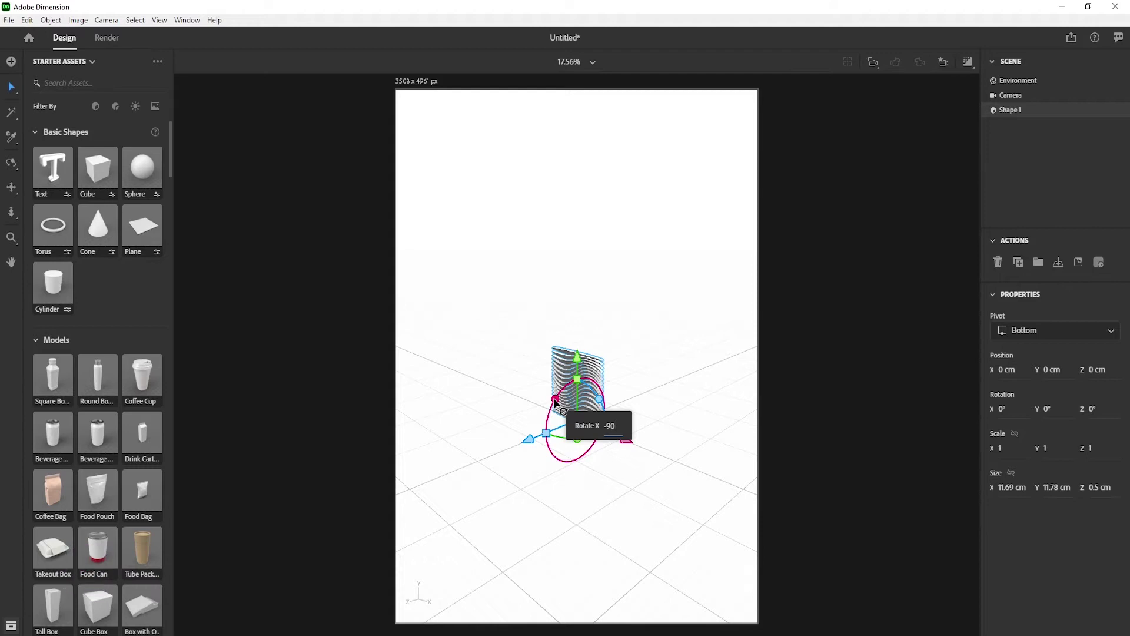
{"action": "left_click_drag", "start_coordinate": [556, 400], "coordinate": [574, 438]}
{"action": "left_click", "coordinate": [1015, 435]}
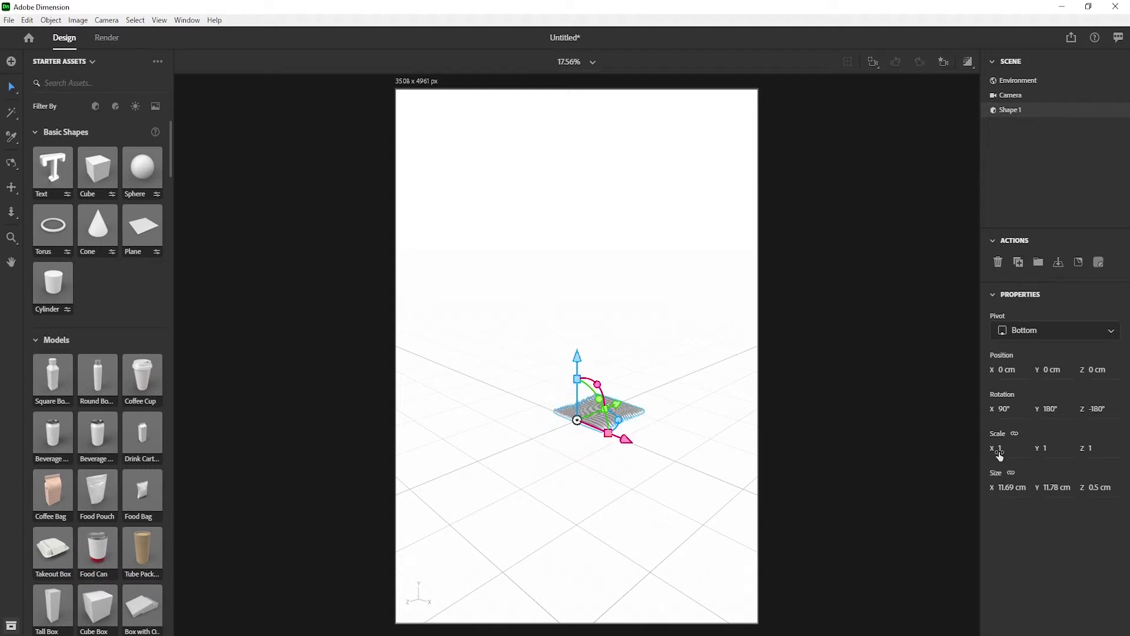
{"action": "type", "text": "5"}
{"action": "key", "text": "Return"}
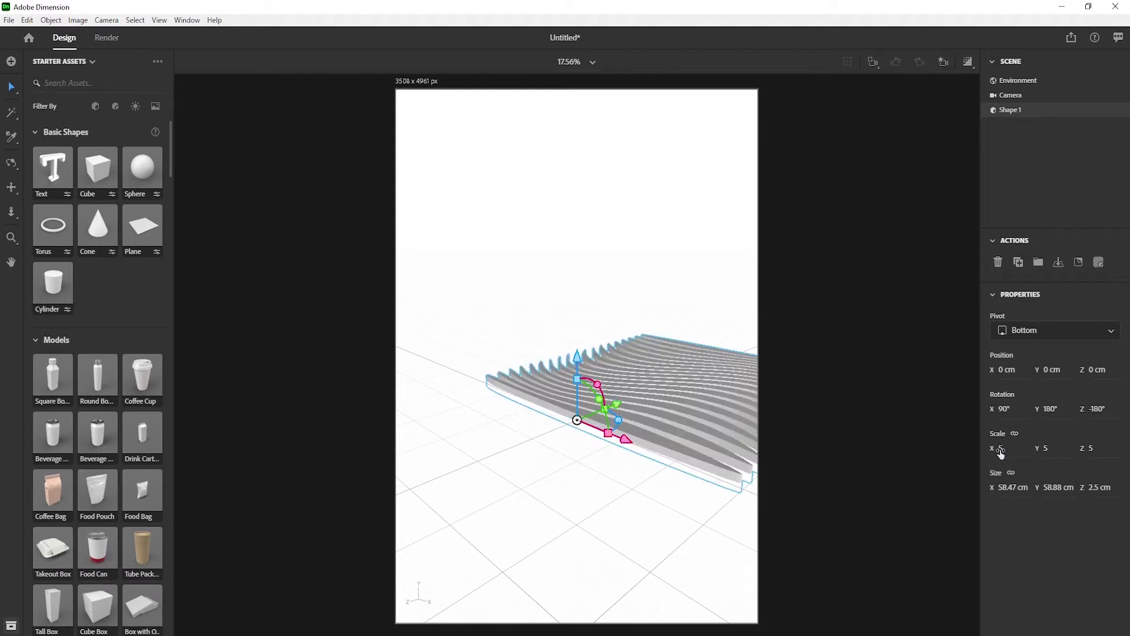
Switch to the Top camera view and zoom and orbit until the stripes run diagonally
{"action": "left_click", "coordinate": [104, 23]}
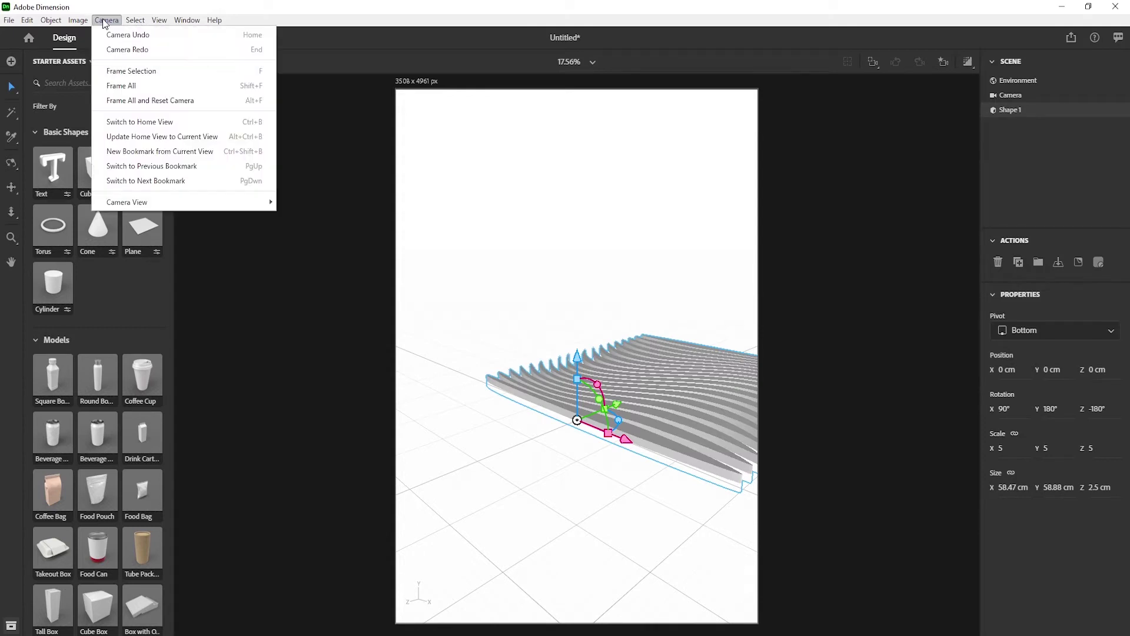
{"action": "mouse_move", "coordinate": [127, 203]}
{"action": "left_click", "coordinate": [307, 206]}
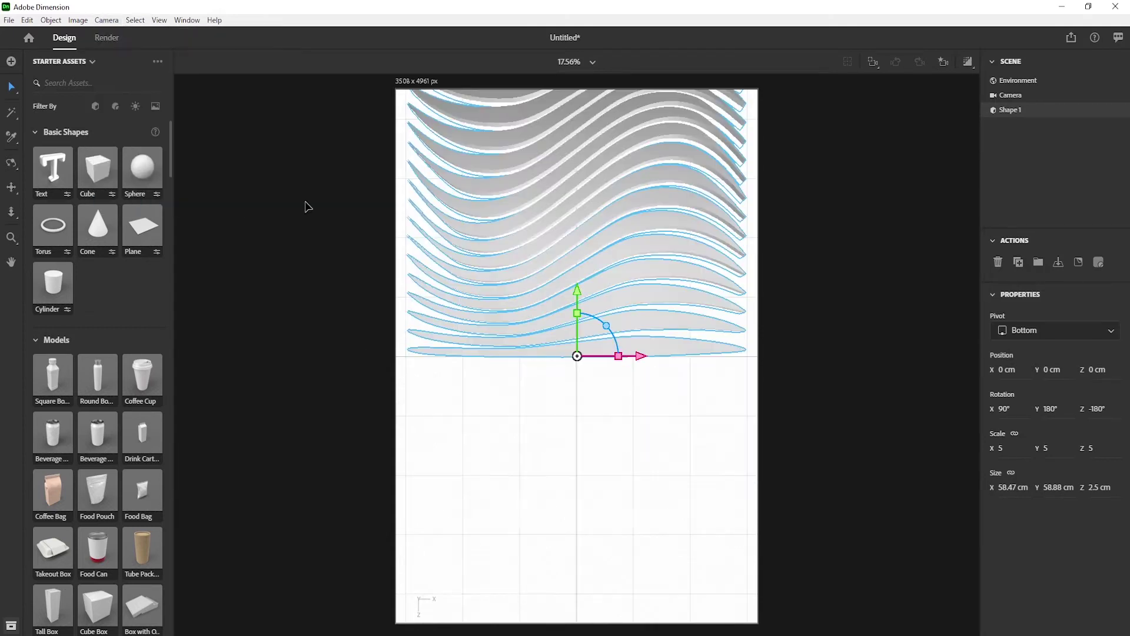
{"action": "left_click", "coordinate": [12, 188]}
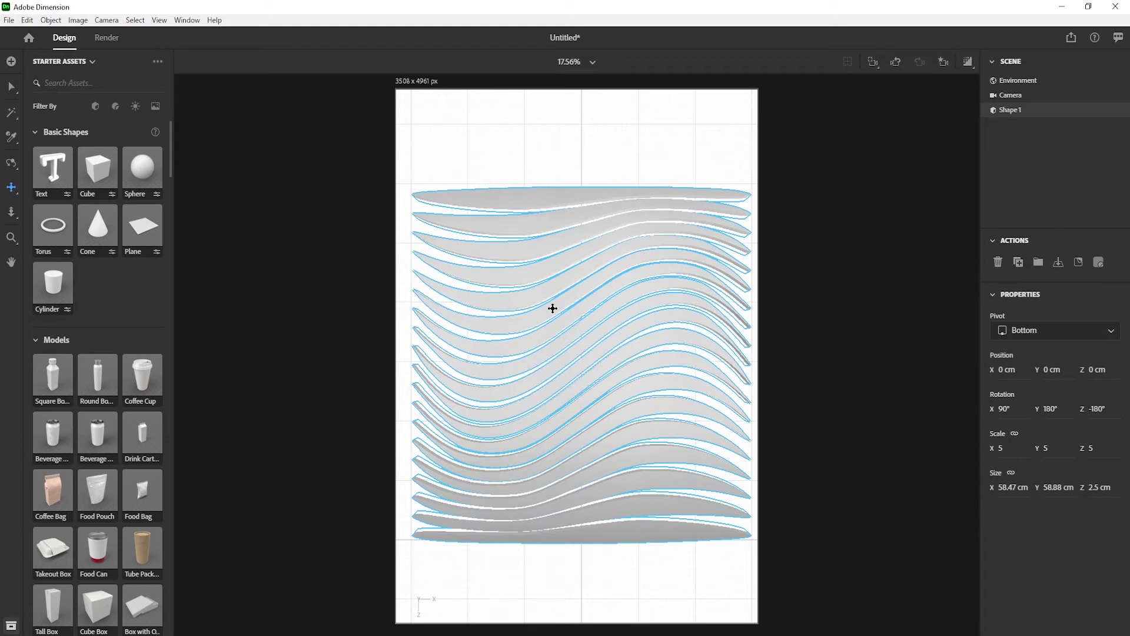
{"action": "scroll", "coordinate": [552, 309], "scroll_direction": "up", "scroll_amount": 2}
{"action": "scroll", "coordinate": [552, 309], "scroll_direction": "up", "scroll_amount": 2}
{"action": "scroll", "coordinate": [552, 308], "scroll_direction": "up", "scroll_amount": 2}
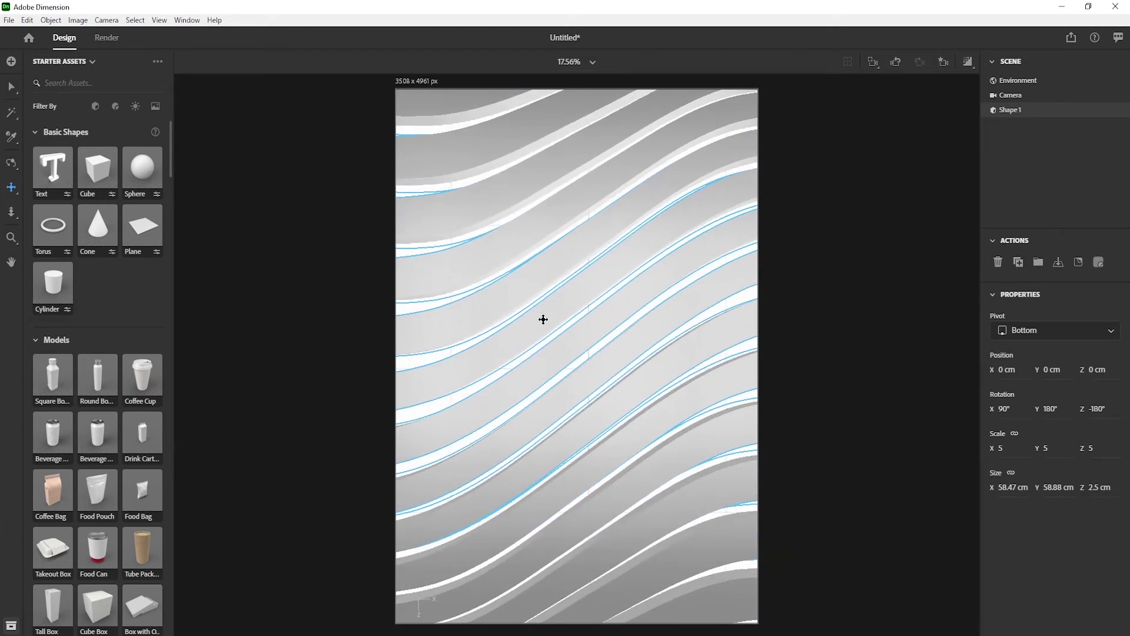
{"action": "mouse_move", "coordinate": [543, 319]}
{"action": "left_mouse_down"}
{"action": "mouse_move", "coordinate": [648, 255]}
{"action": "mouse_move", "coordinate": [632, 245]}
{"action": "left_mouse_up"}
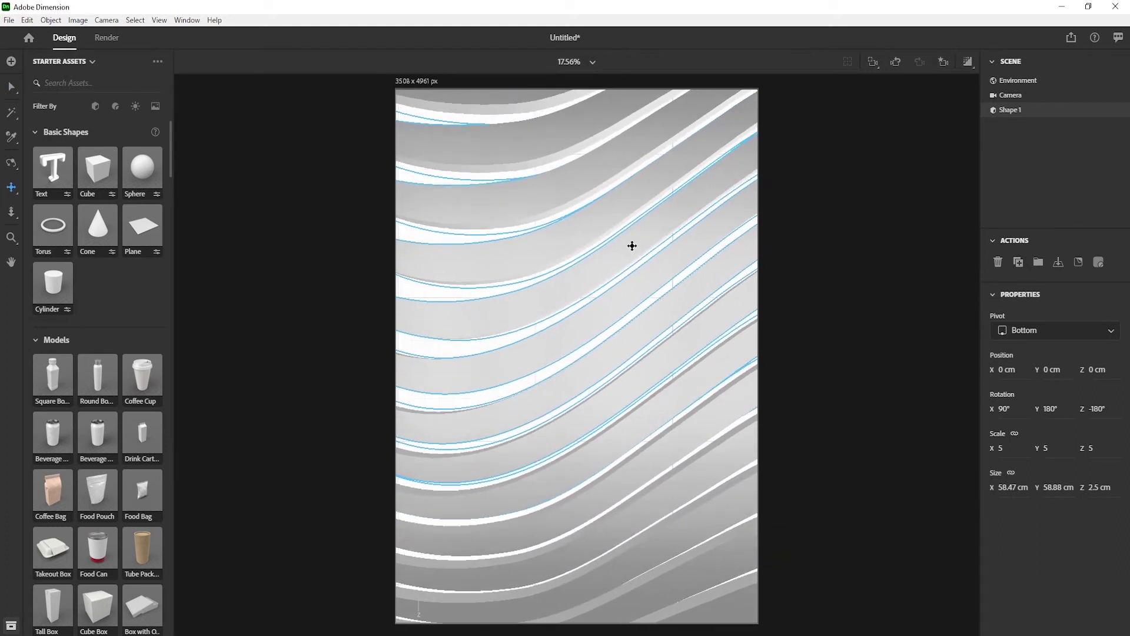
Bookmark the current camera view as View 1
{"action": "left_click", "coordinate": [943, 61]}
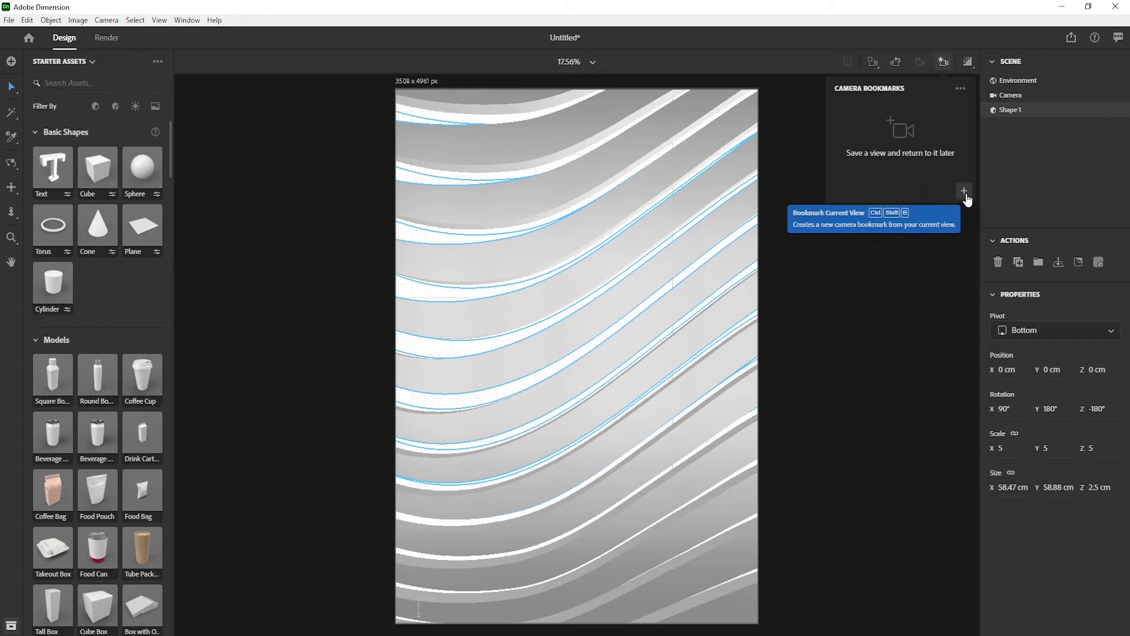
{"action": "left_click", "coordinate": [963, 191]}
{"action": "left_click", "coordinate": [879, 201]}
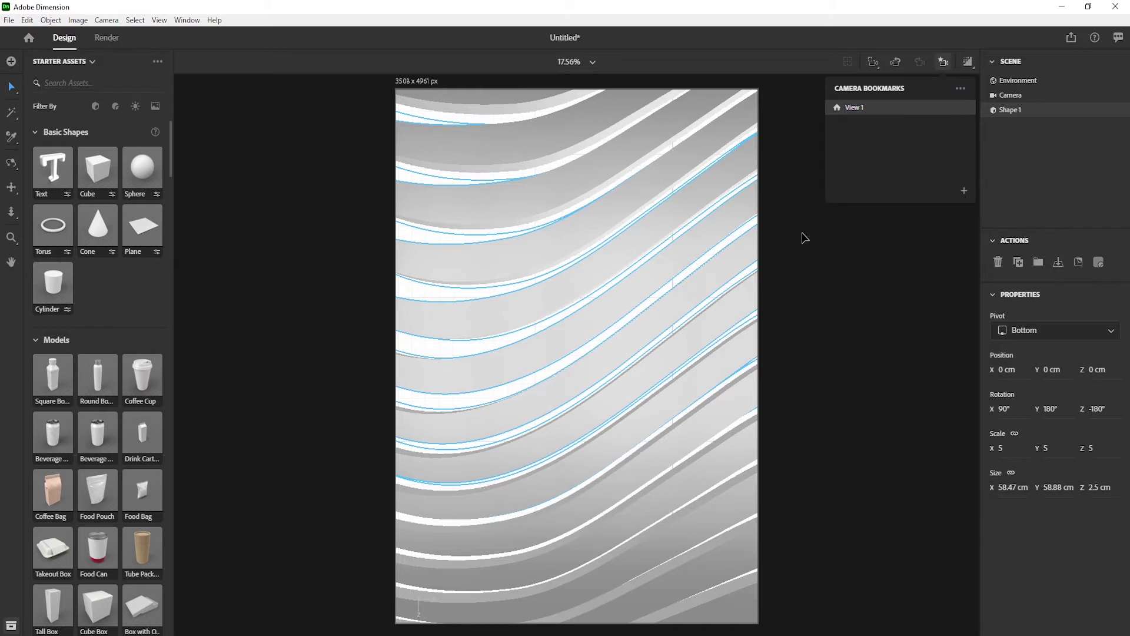
{"action": "left_click", "coordinate": [804, 238]}
Nudge the wavy shape slightly downward and return the camera to View 1
{"action": "mouse_move", "coordinate": [690, 310]}
{"action": "left_mouse_down"}
{"action": "mouse_move", "coordinate": [668, 106]}
{"action": "mouse_move", "coordinate": [581, 318]}
{"action": "left_mouse_up"}
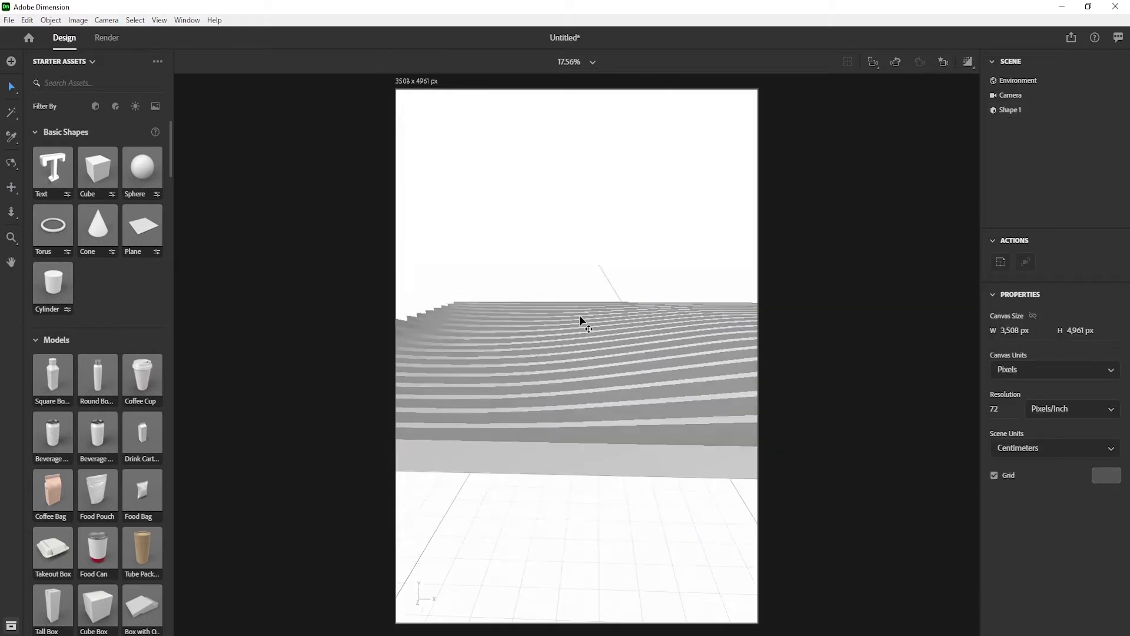
{"action": "left_click", "coordinate": [706, 447]}
{"action": "left_click_drag", "start_coordinate": [711, 416], "coordinate": [712, 439]}
{"action": "left_click", "coordinate": [942, 62]}
{"action": "left_click", "coordinate": [854, 107]}
{"action": "left_click", "coordinate": [785, 252]}
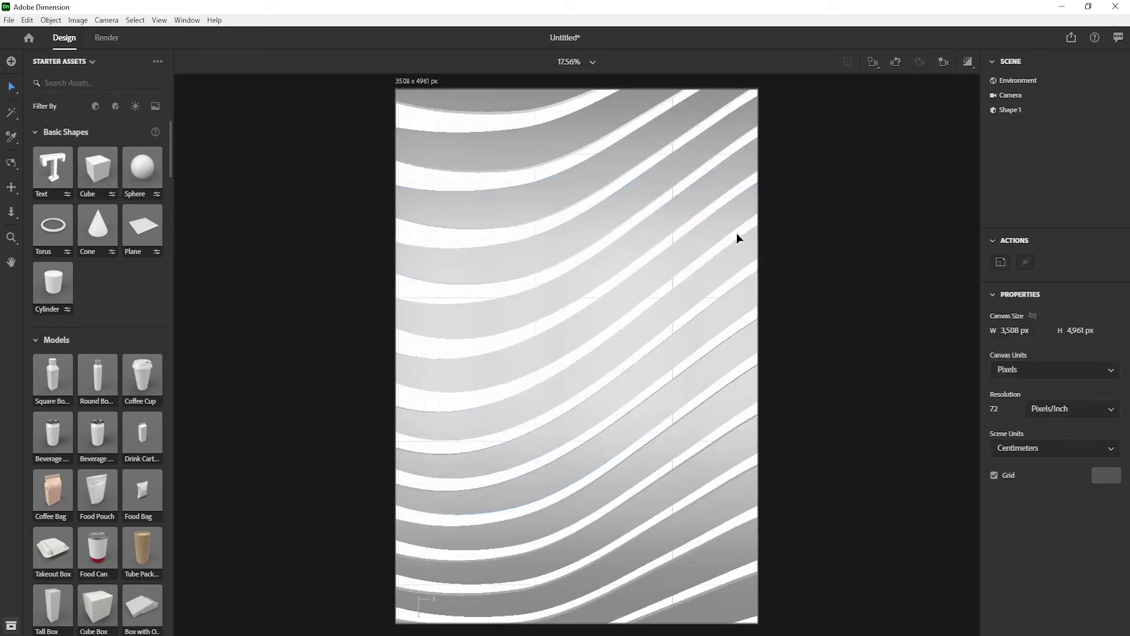
{"action": "left_click", "coordinate": [737, 237]}
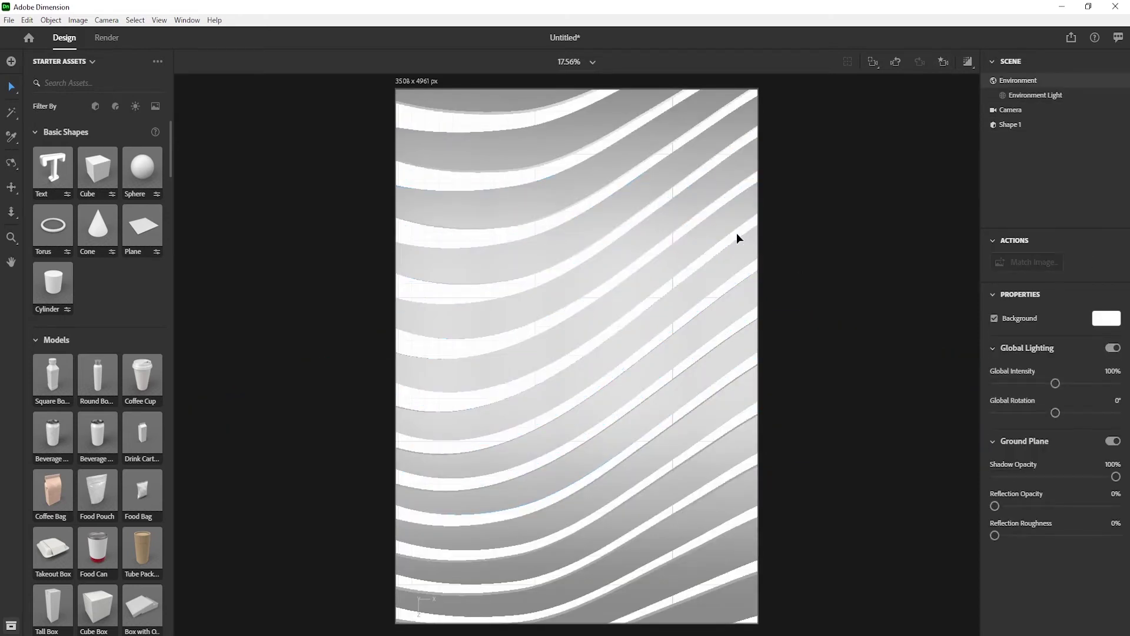
Set the environment background image to GRADIENT POSTER 3D.jpg
{"action": "left_click", "coordinate": [1114, 325]}
{"action": "left_click", "coordinate": [975, 206]}
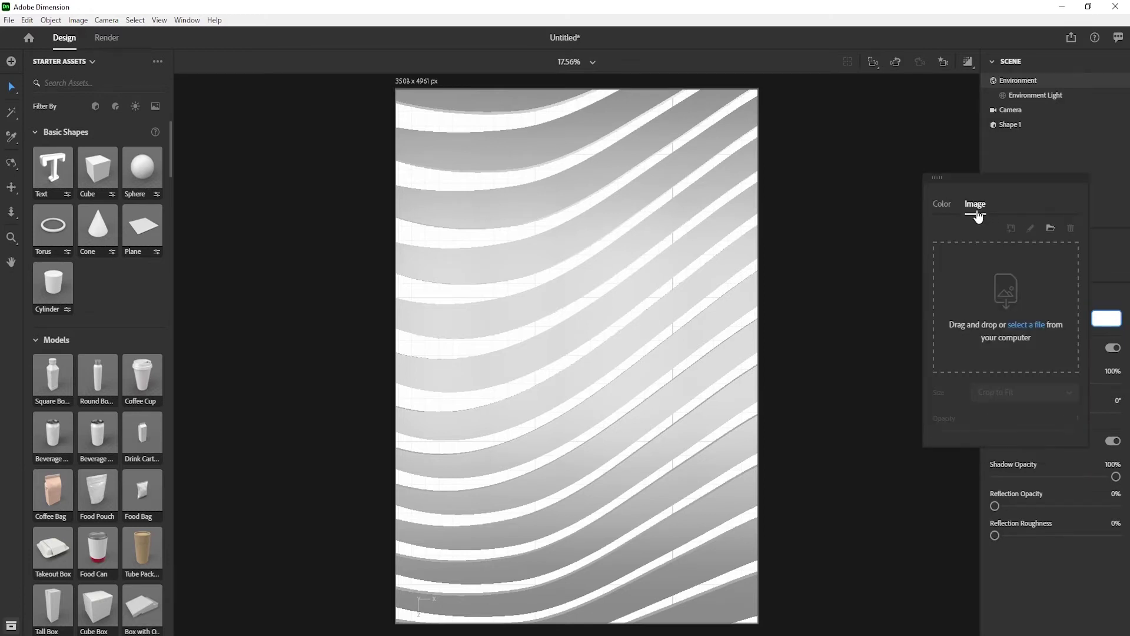
{"action": "left_click", "coordinate": [1026, 324]}
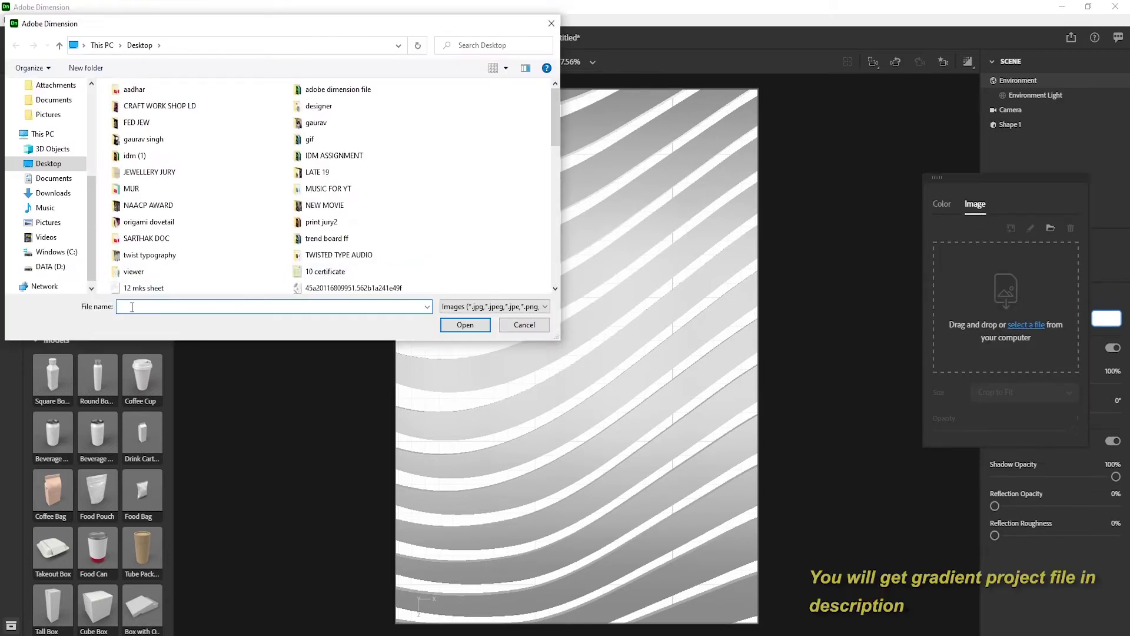
{"action": "type", "text": "g"}
{"action": "left_click", "coordinate": [189, 322]}
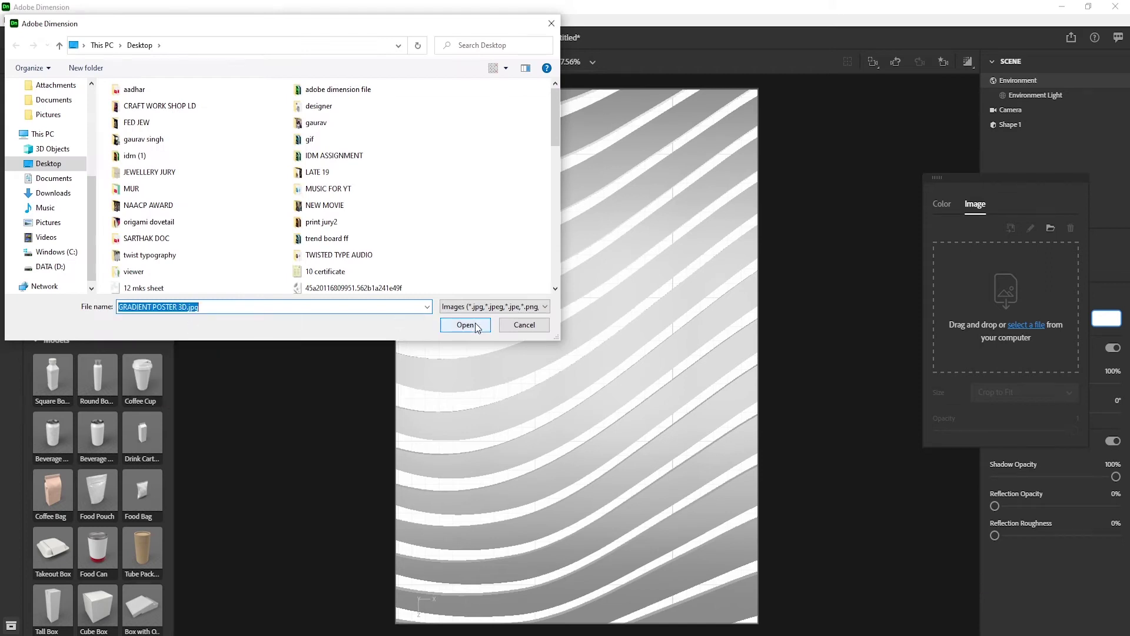
{"action": "left_click", "coordinate": [475, 324]}
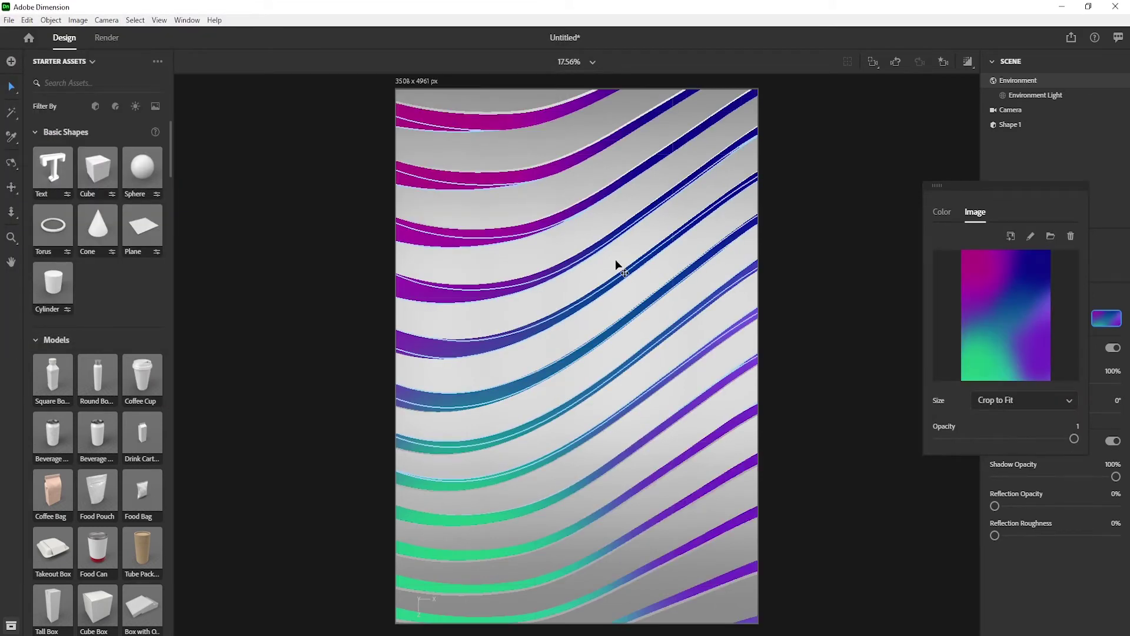
{"action": "left_click", "coordinate": [616, 259]}
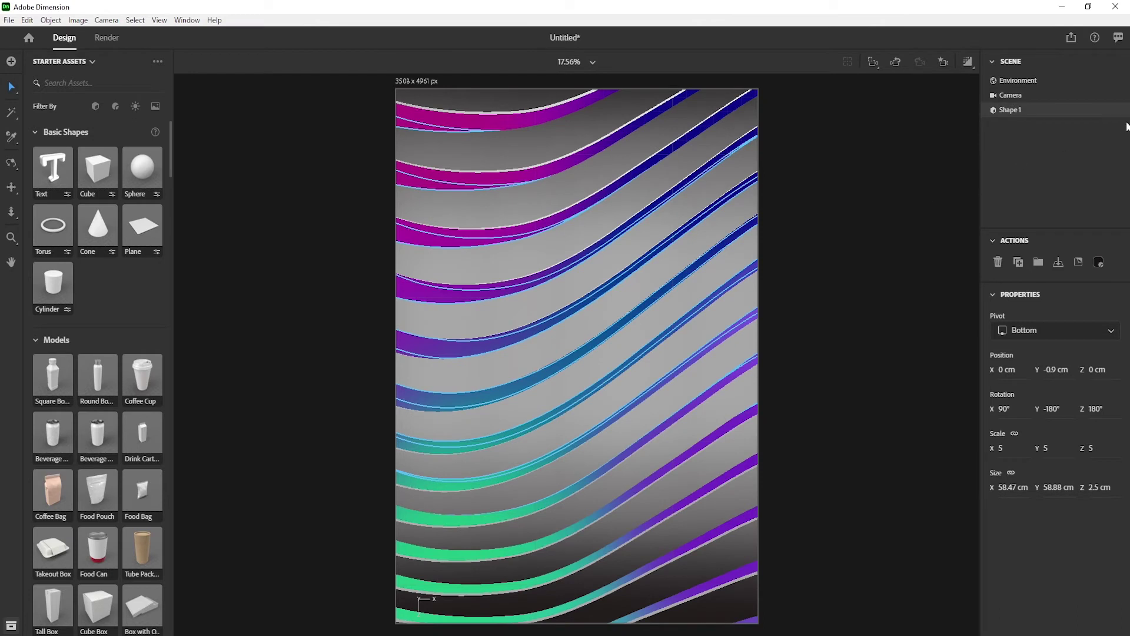
Apply a Matte material to the shape's extrusion and set its base colour to nearly black
{"action": "left_click", "coordinate": [1120, 113]}
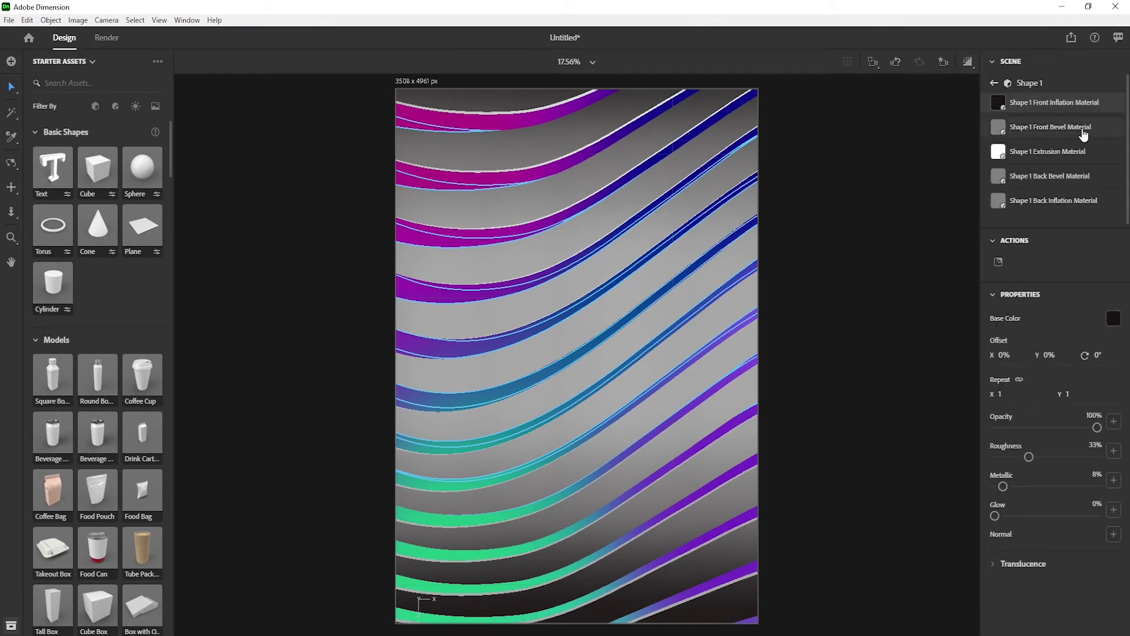
{"action": "left_click", "coordinate": [1045, 158]}
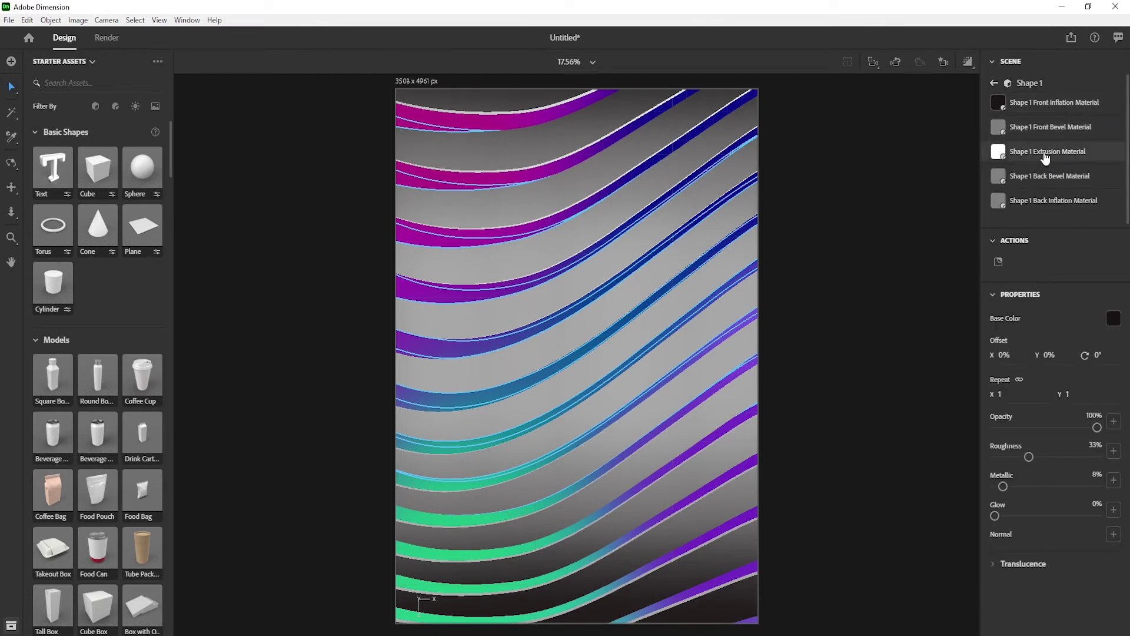
{"action": "left_click", "coordinate": [114, 108]}
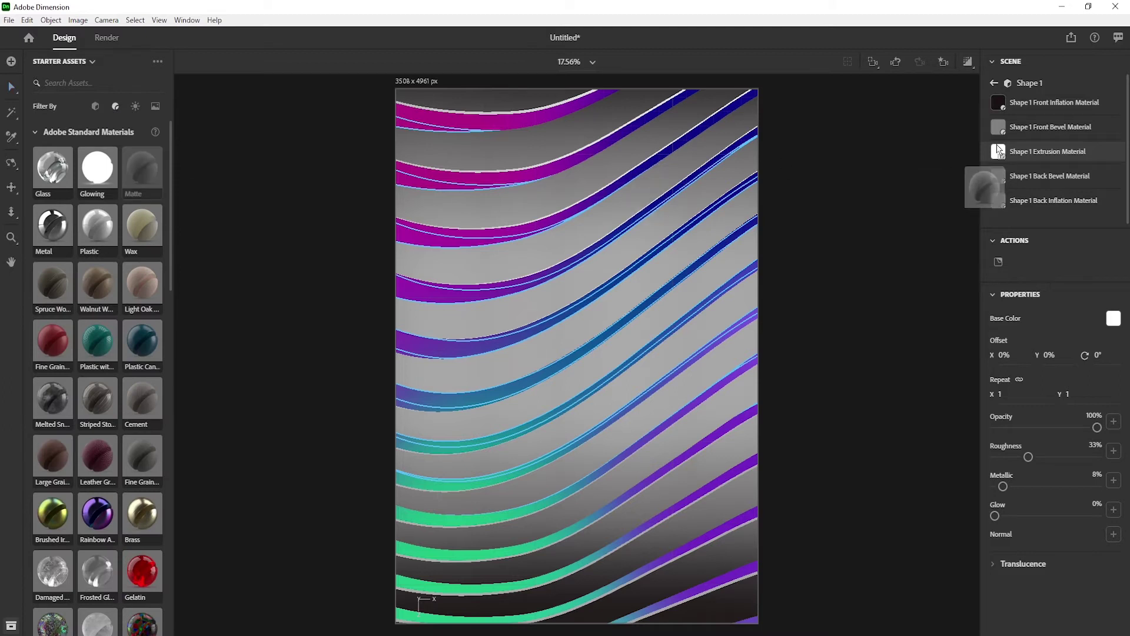
{"action": "left_click_drag", "start_coordinate": [139, 166], "coordinate": [1040, 151]}
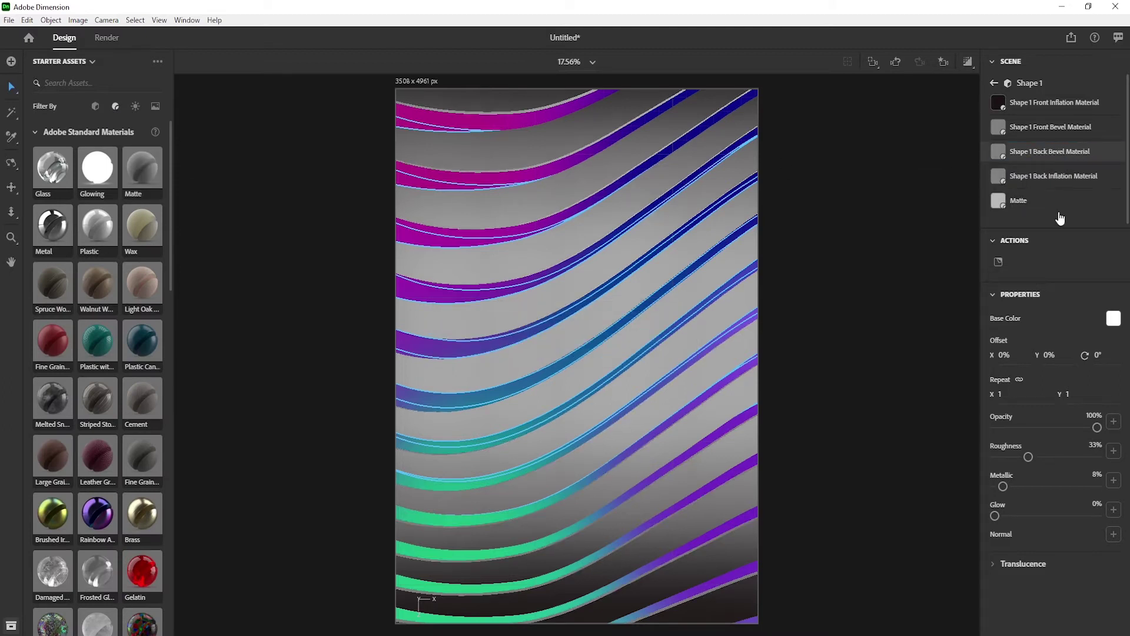
{"action": "left_click", "coordinate": [1112, 319]}
{"action": "left_click", "coordinate": [947, 266]}
{"action": "left_click_drag", "start_coordinate": [946, 267], "coordinate": [947, 361]}
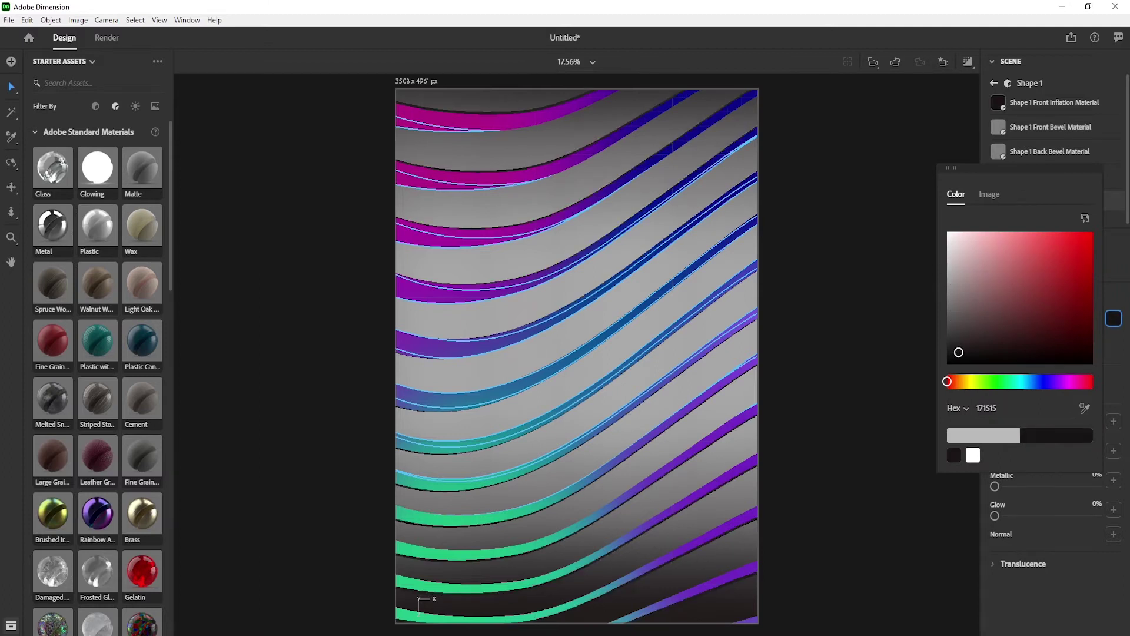
{"action": "left_click", "coordinate": [880, 355]}
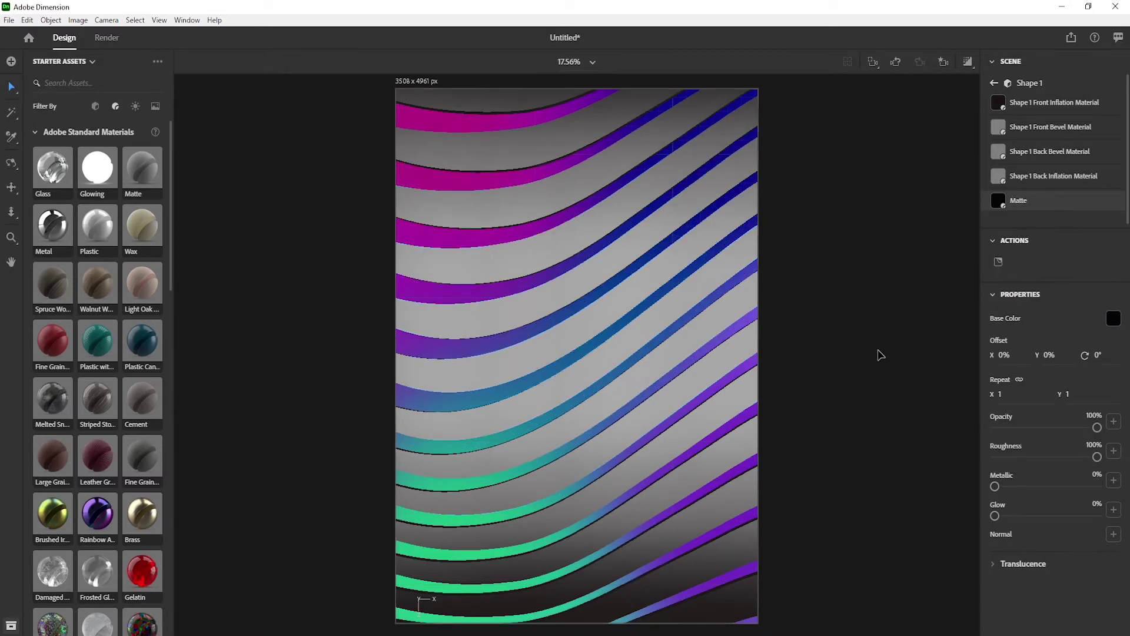
Apply Matte to the front face and darken its base colour to grey 2B2A2A
{"action": "left_click", "coordinate": [1118, 111]}
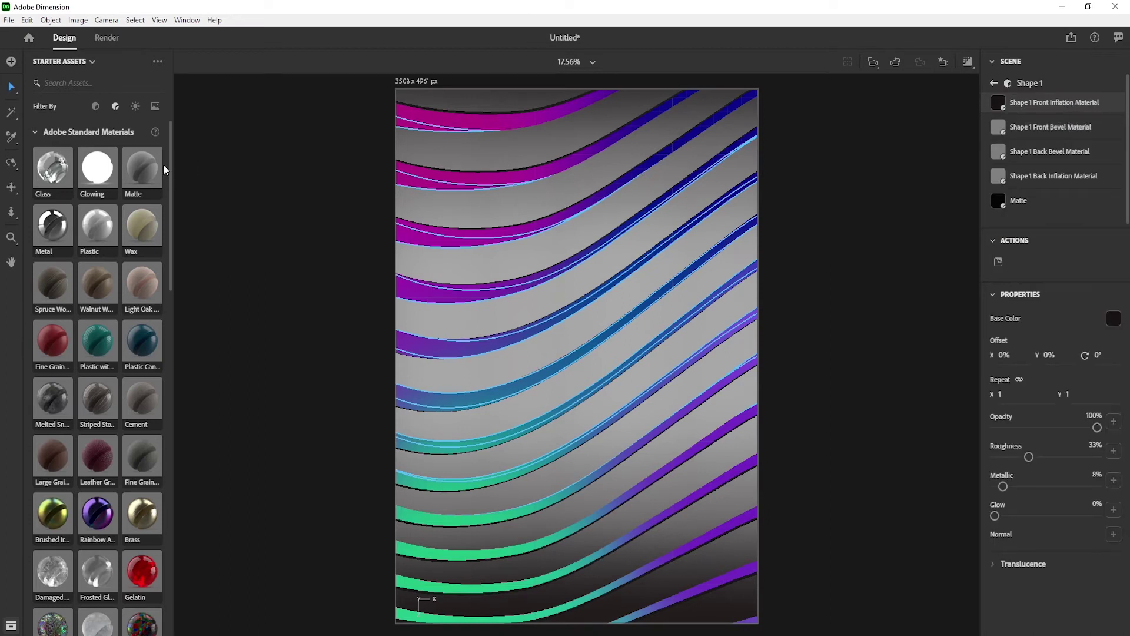
{"action": "left_click_drag", "start_coordinate": [142, 168], "coordinate": [1055, 101]}
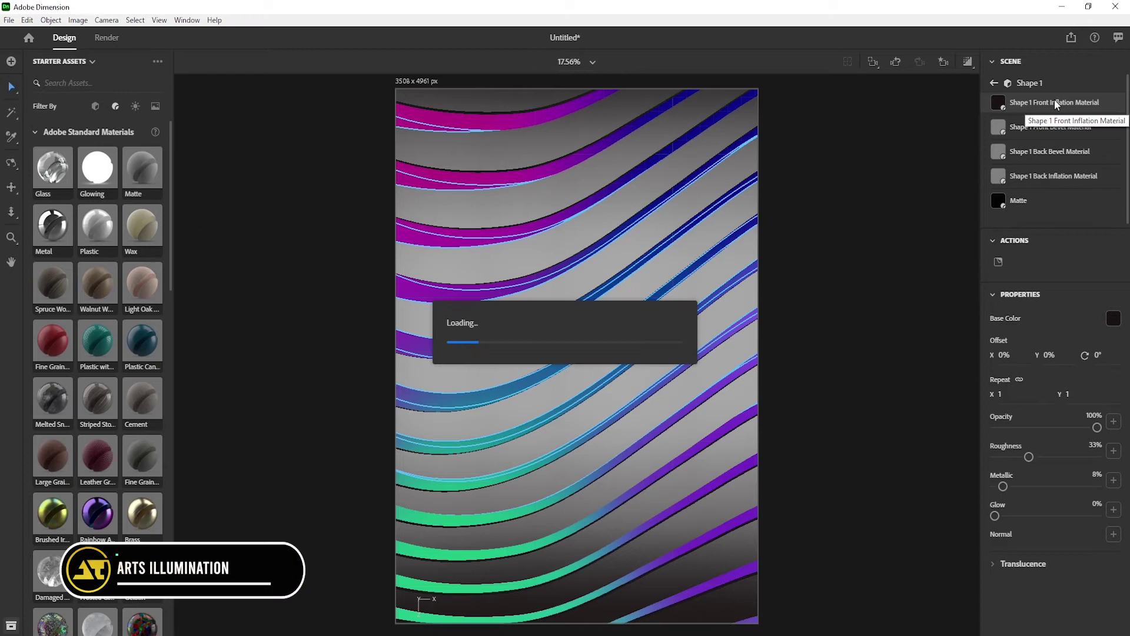
{"action": "left_click", "coordinate": [1113, 321]}
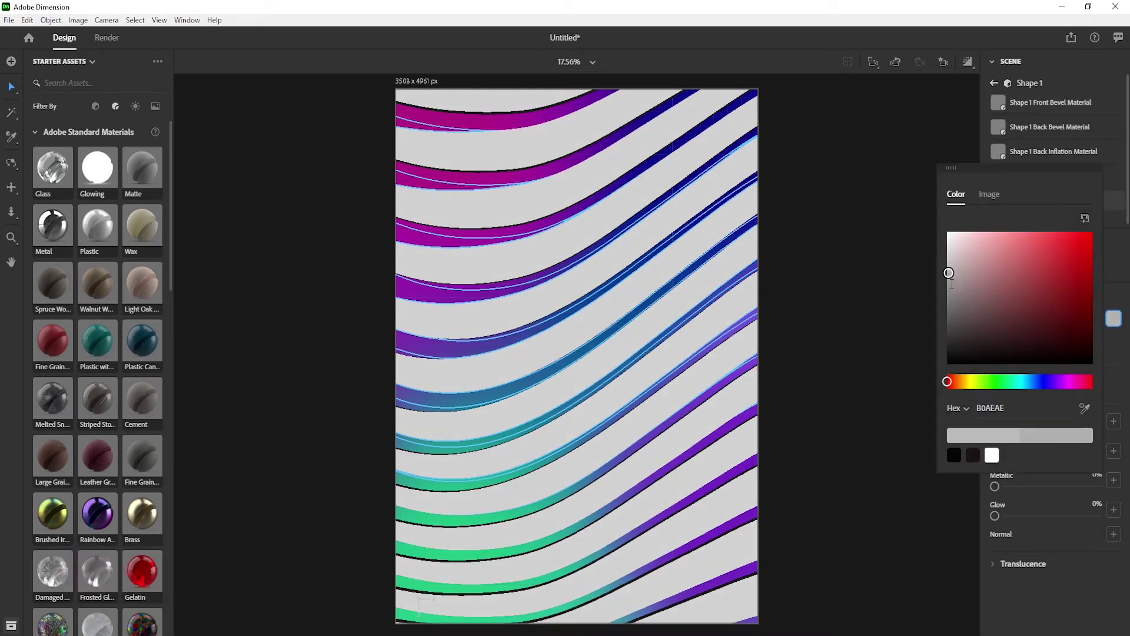
{"action": "left_click_drag", "start_coordinate": [948, 273], "coordinate": [949, 341]}
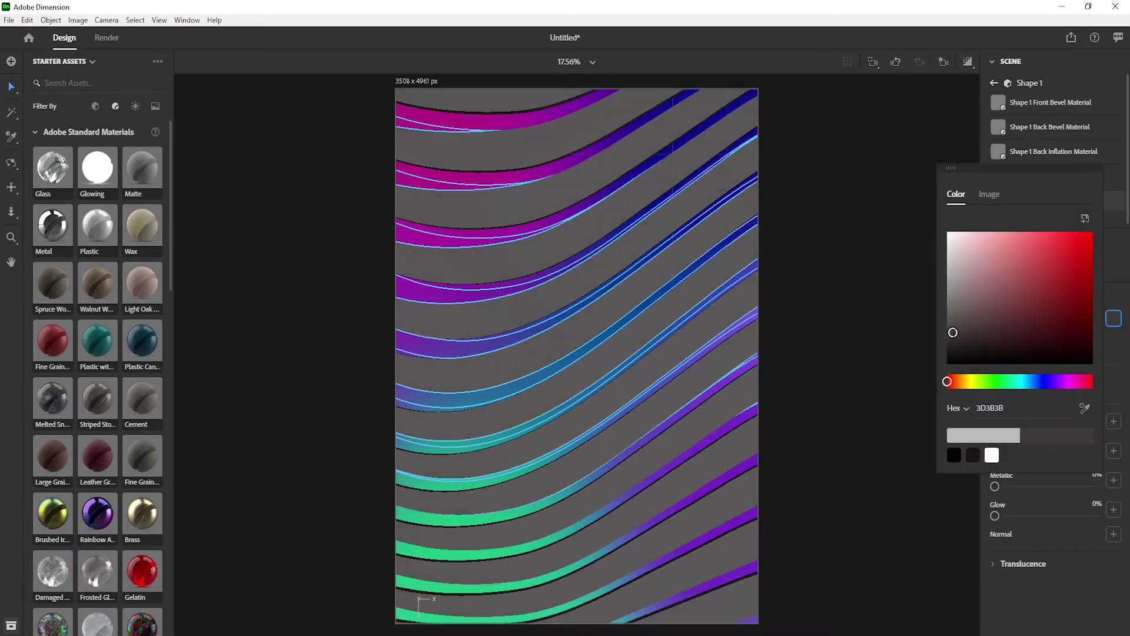
{"action": "left_click", "coordinate": [870, 319]}
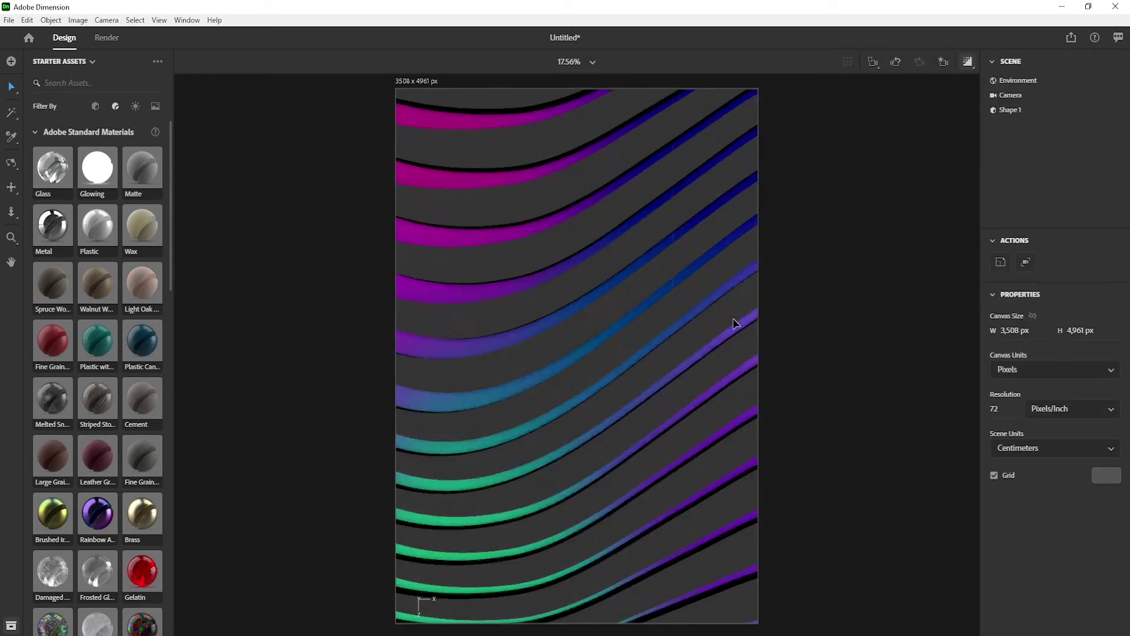
Set the render export filename to ELECTRO POSTER with Medium quality
{"action": "left_click", "coordinate": [101, 39]}
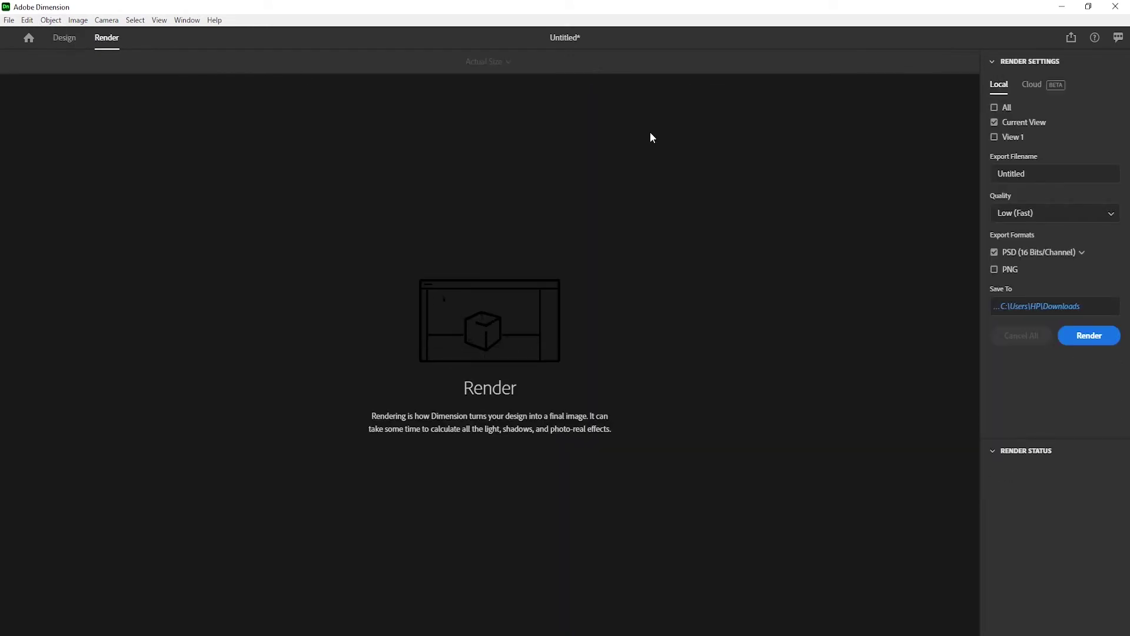
{"action": "left_click", "coordinate": [1029, 174]}
{"action": "type", "text": "ELECTRO POSTER"}
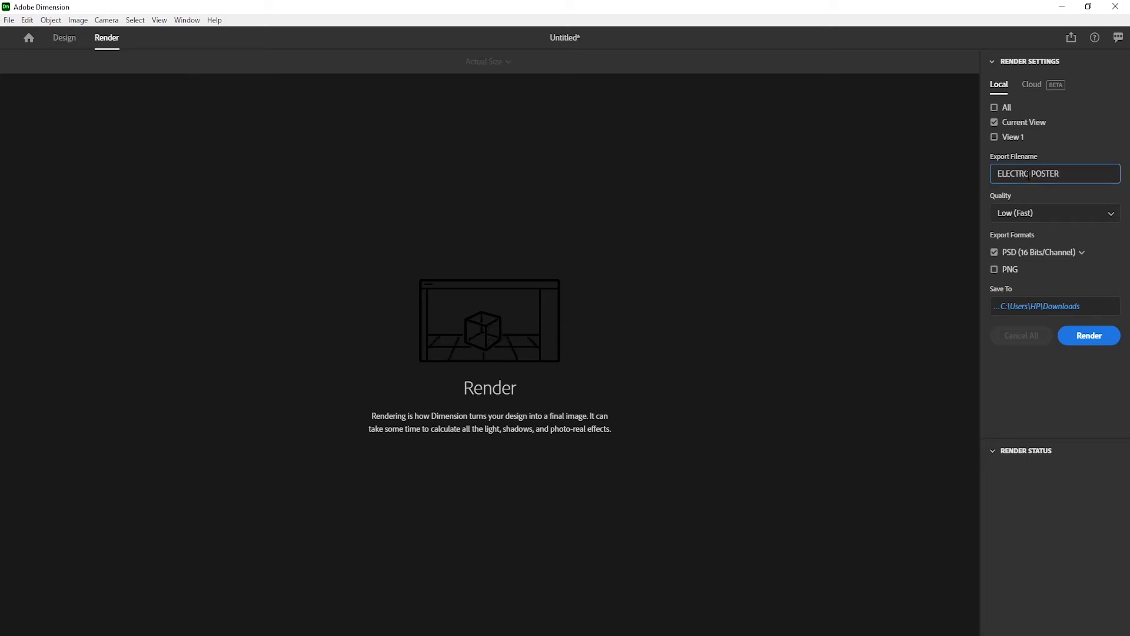
{"action": "left_click", "coordinate": [1111, 213]}
{"action": "left_click", "coordinate": [1027, 249]}
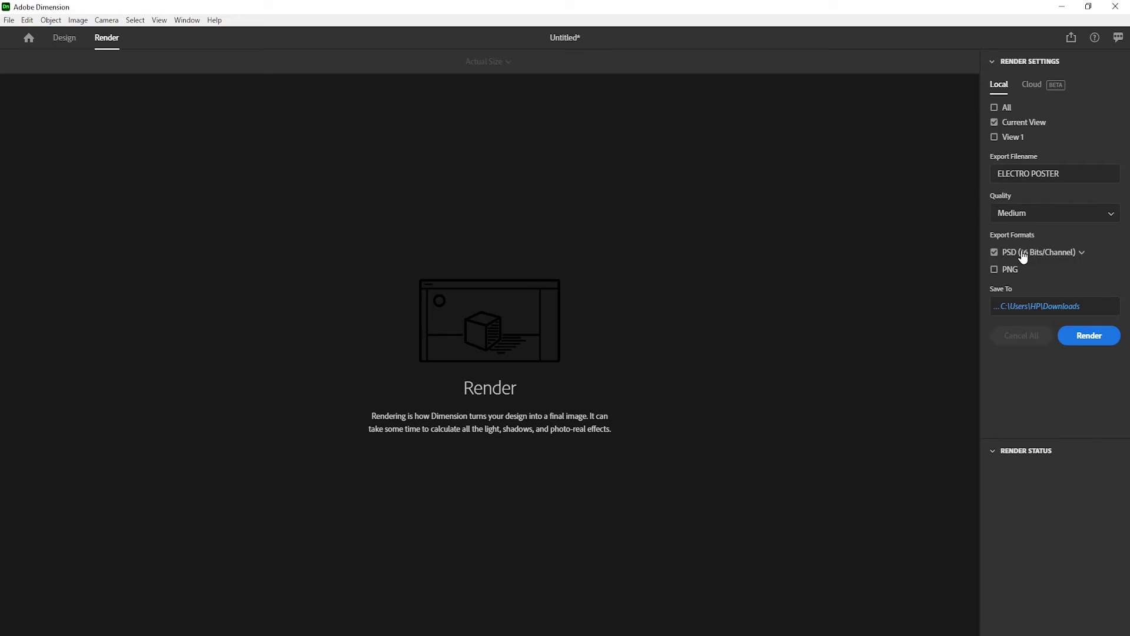
Start the render and begin a new A3 (297 × 420 mm) Photoshop document
{"action": "left_click", "coordinate": [1089, 335]}
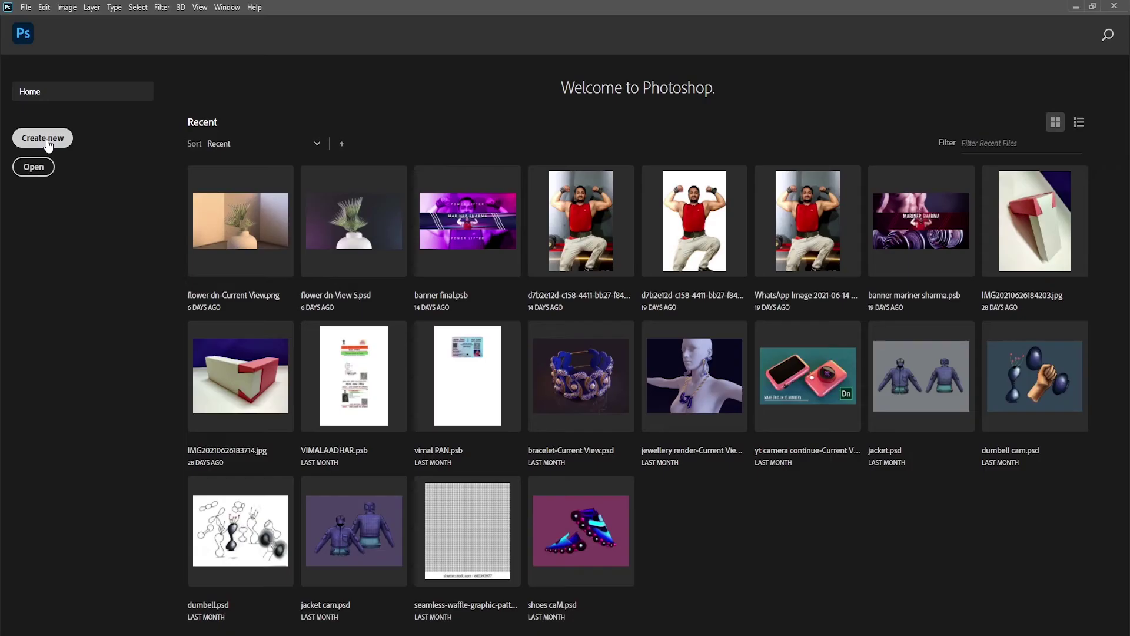
{"action": "left_click", "coordinate": [49, 141]}
{"action": "left_click", "coordinate": [463, 353]}
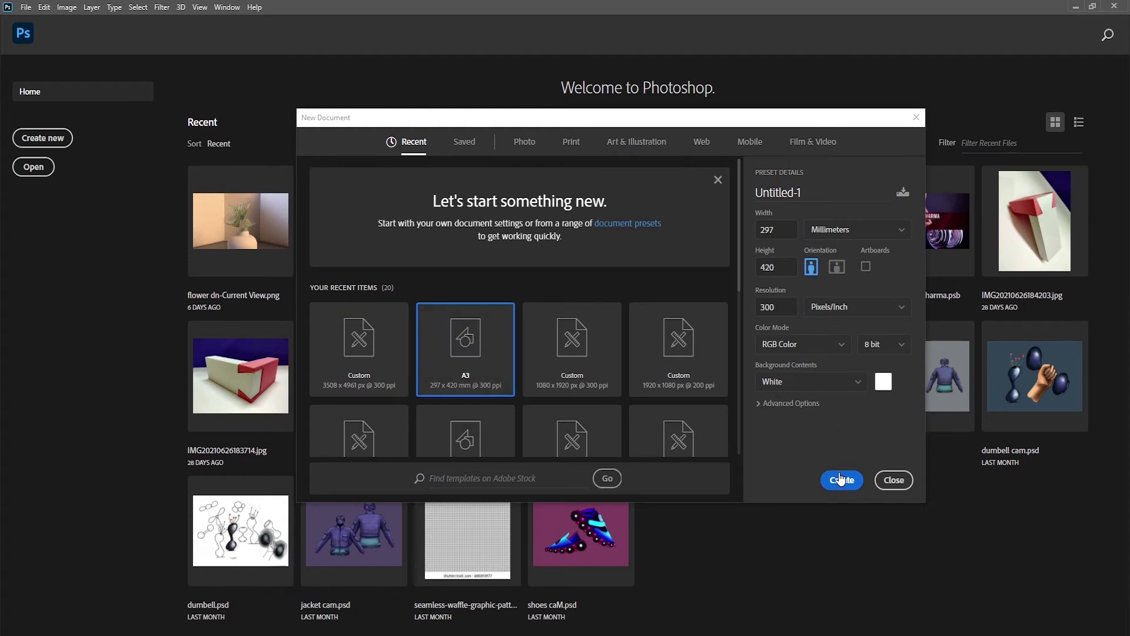
Create an A3 document and embed the ELECTRO POSTER-Current View render at full page size
{"action": "left_click", "coordinate": [840, 479]}
{"action": "left_click", "coordinate": [25, 7]}
{"action": "left_click", "coordinate": [84, 249]}
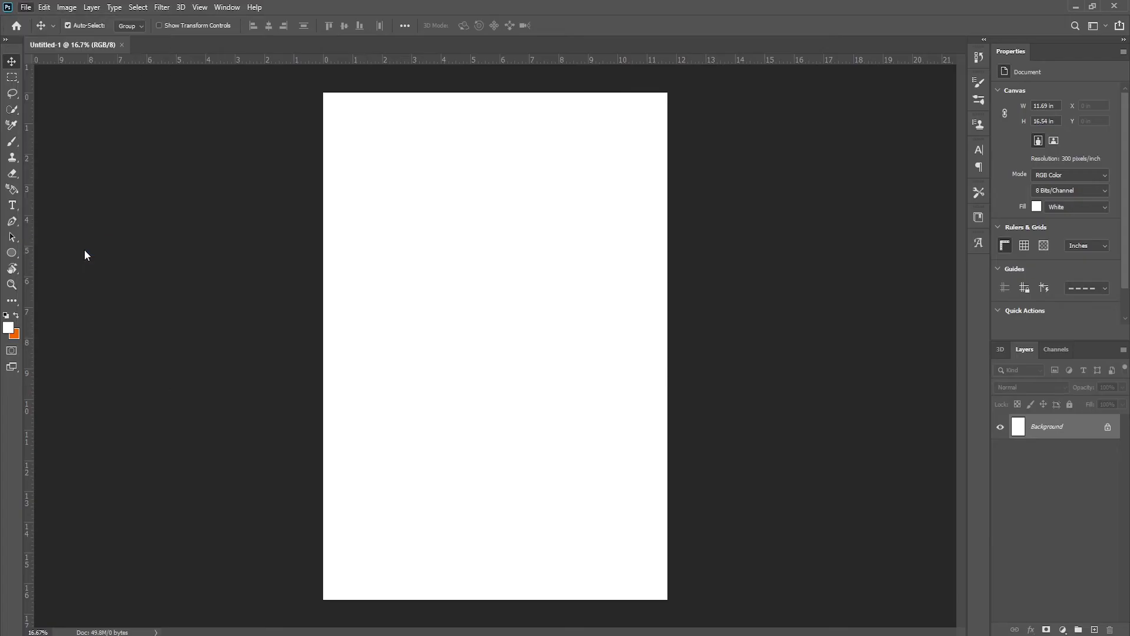
{"action": "left_click", "coordinate": [202, 89]}
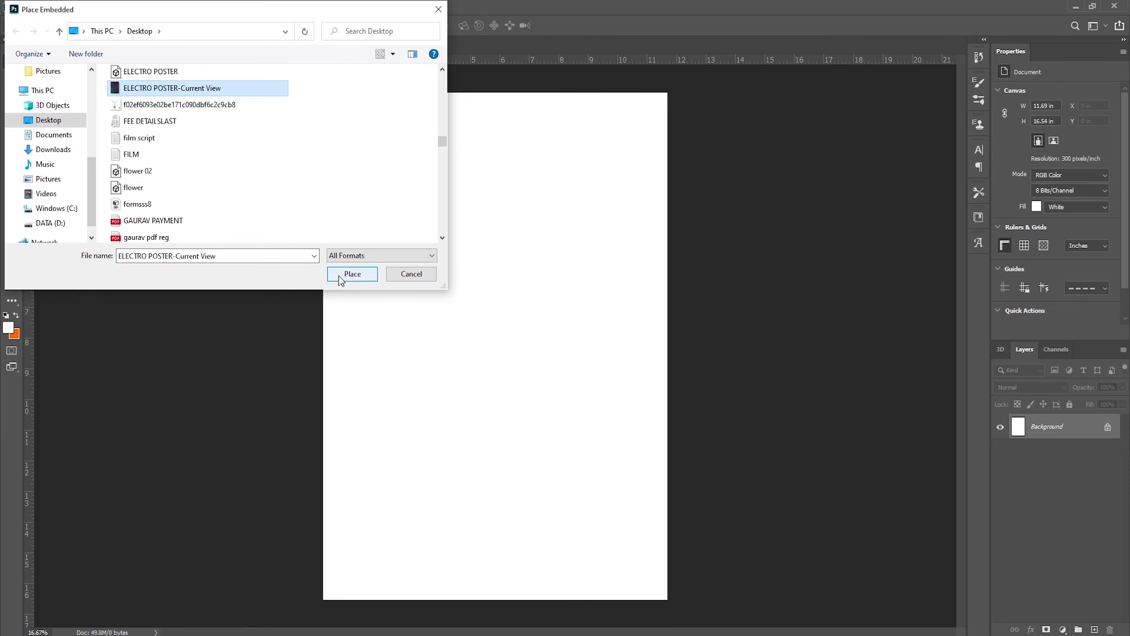
{"action": "left_click", "coordinate": [338, 276]}
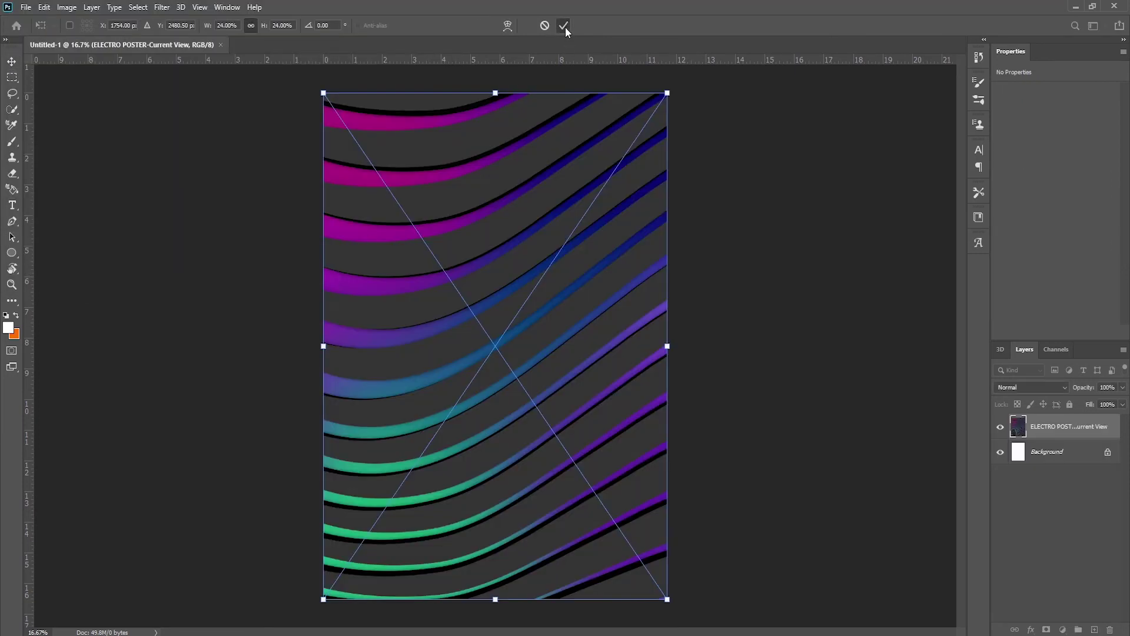
{"action": "left_click", "coordinate": [565, 27]}
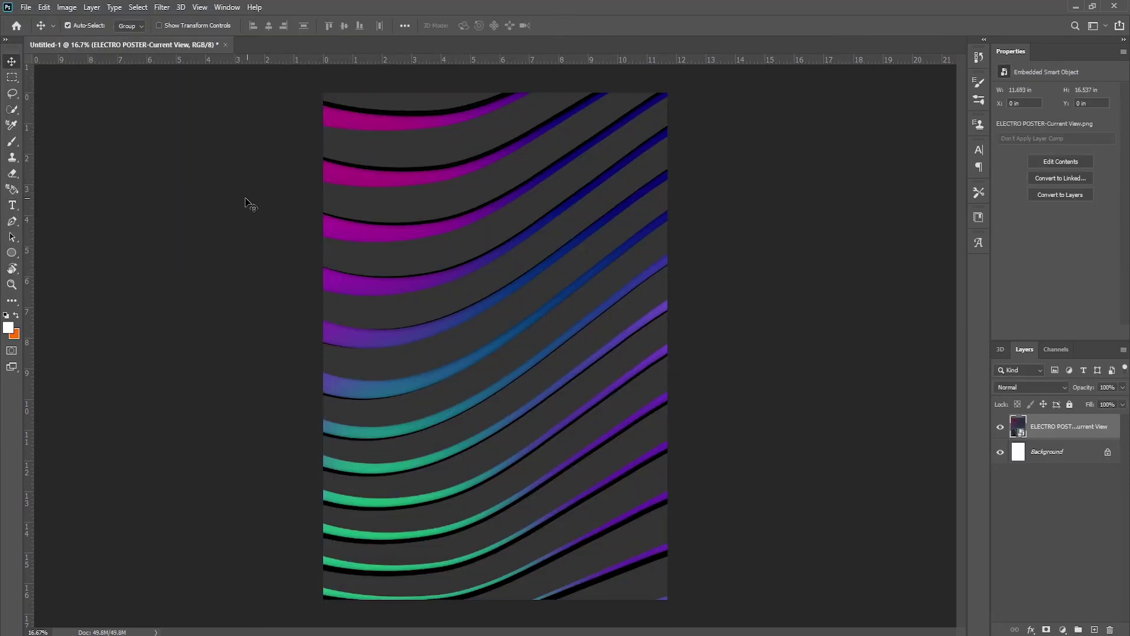
Add a type layer reading ELECTRO with letter spacing widened to 100
{"action": "left_click", "coordinate": [13, 208]}
{"action": "left_click", "coordinate": [603, 308]}
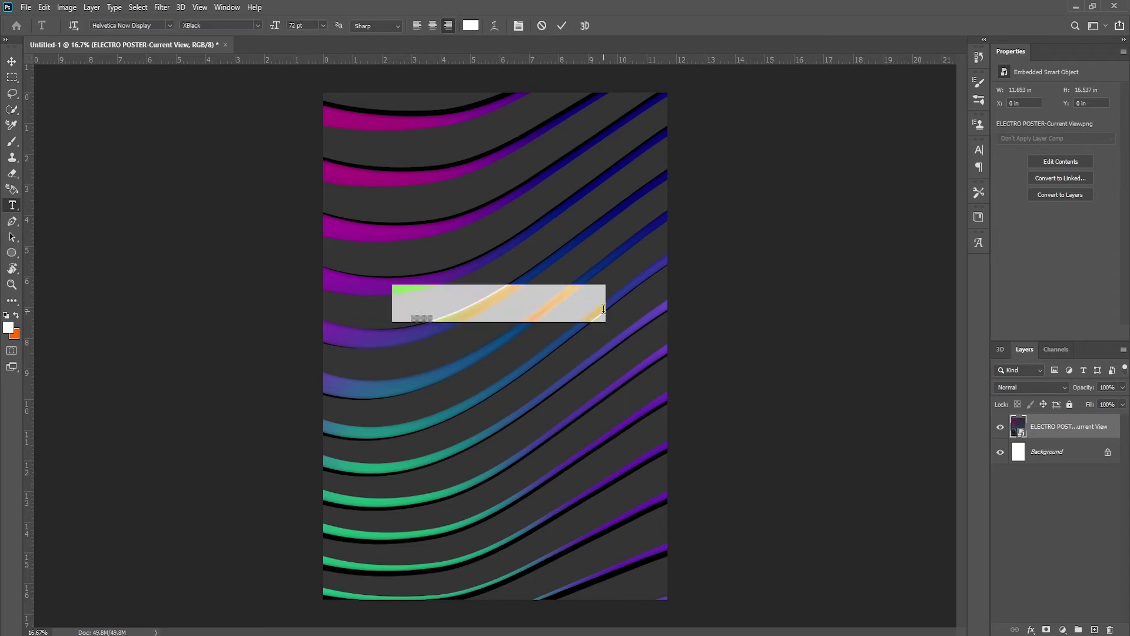
{"action": "key", "text": "BackSpace"}
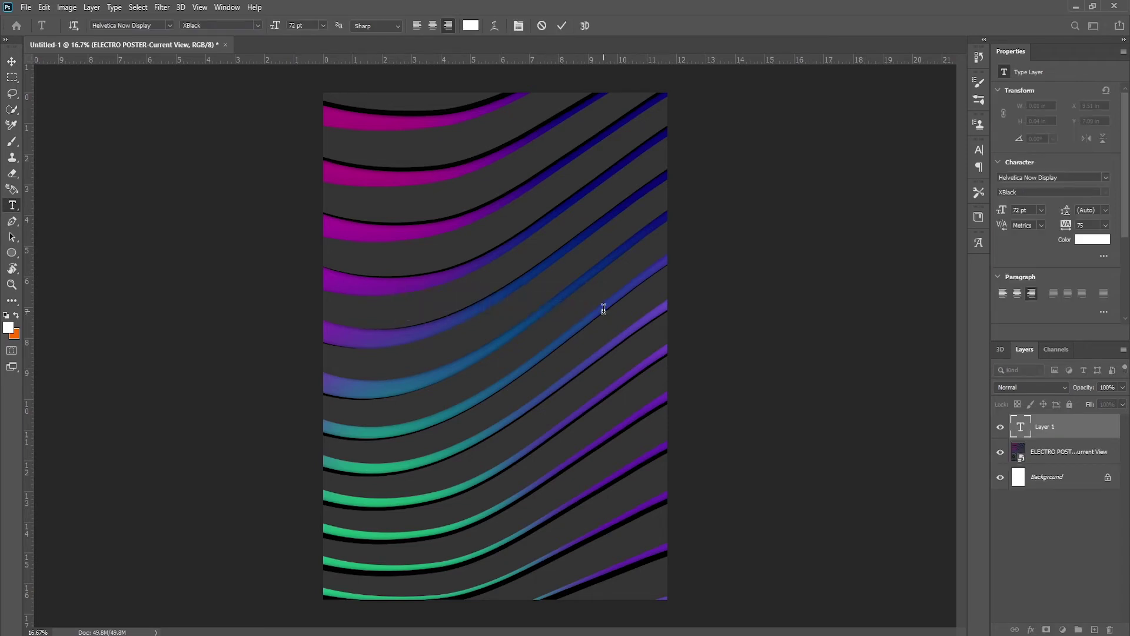
{"action": "type", "text": "ELECTRO"}
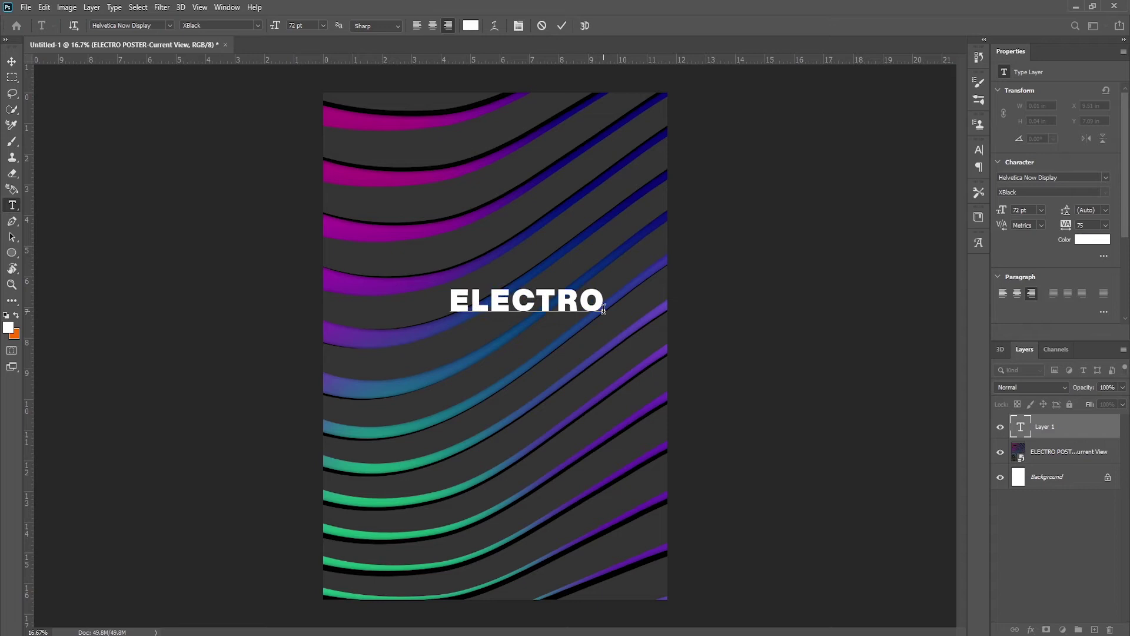
{"action": "left_click_drag", "start_coordinate": [604, 308], "coordinate": [442, 296]}
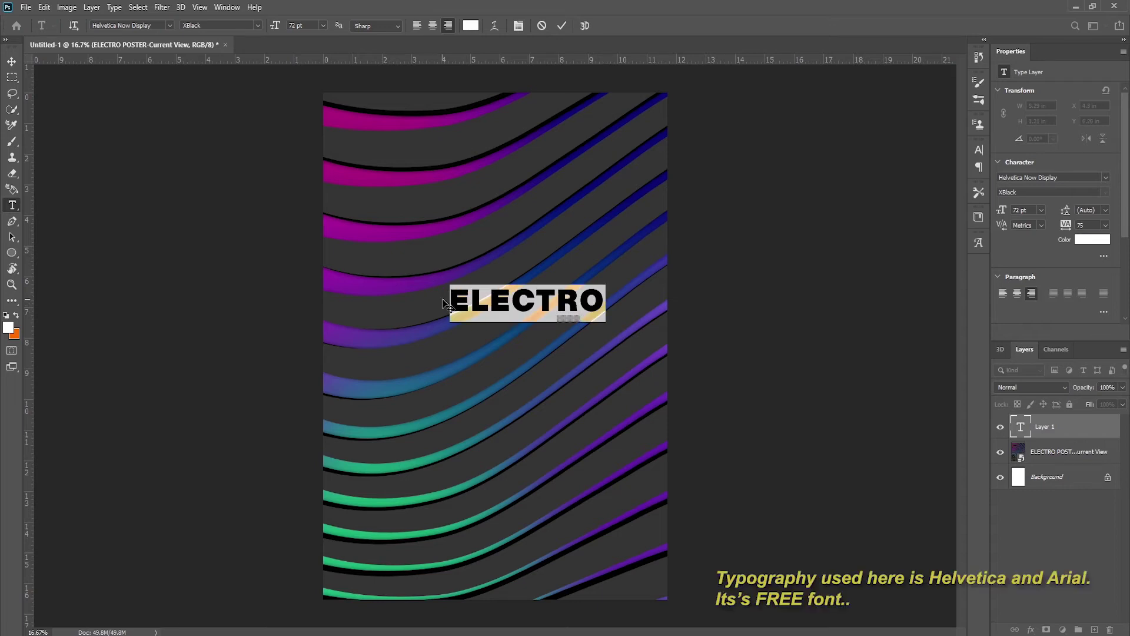
{"action": "left_click", "coordinate": [1107, 230]}
{"action": "left_click", "coordinate": [1091, 364]}
{"action": "type", "text": "100"}
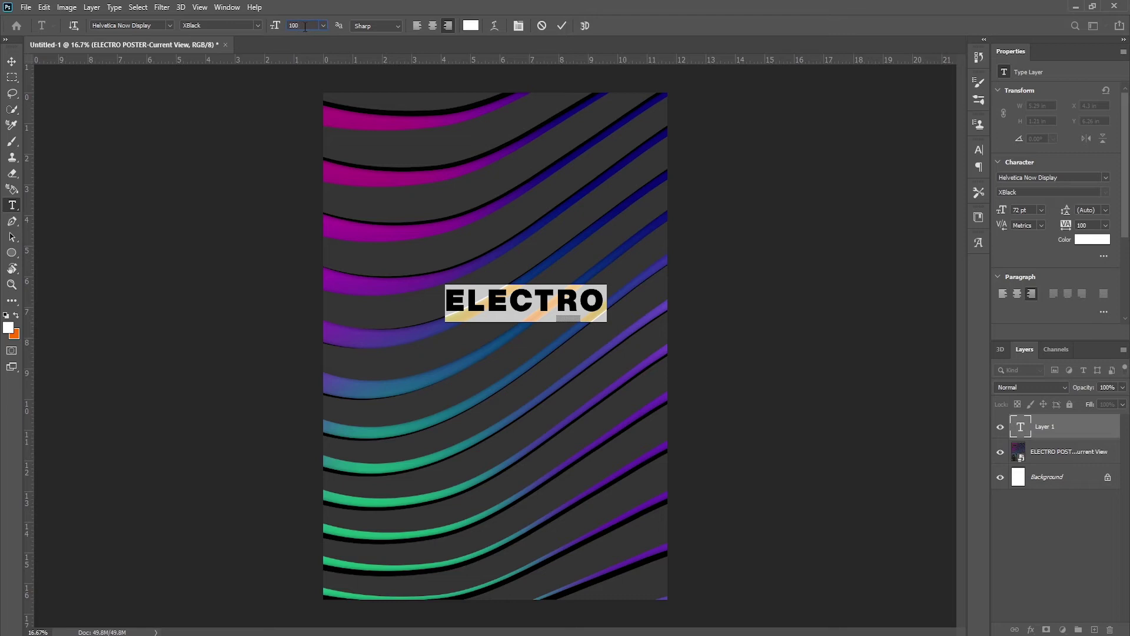
{"action": "left_click", "coordinate": [561, 26]}
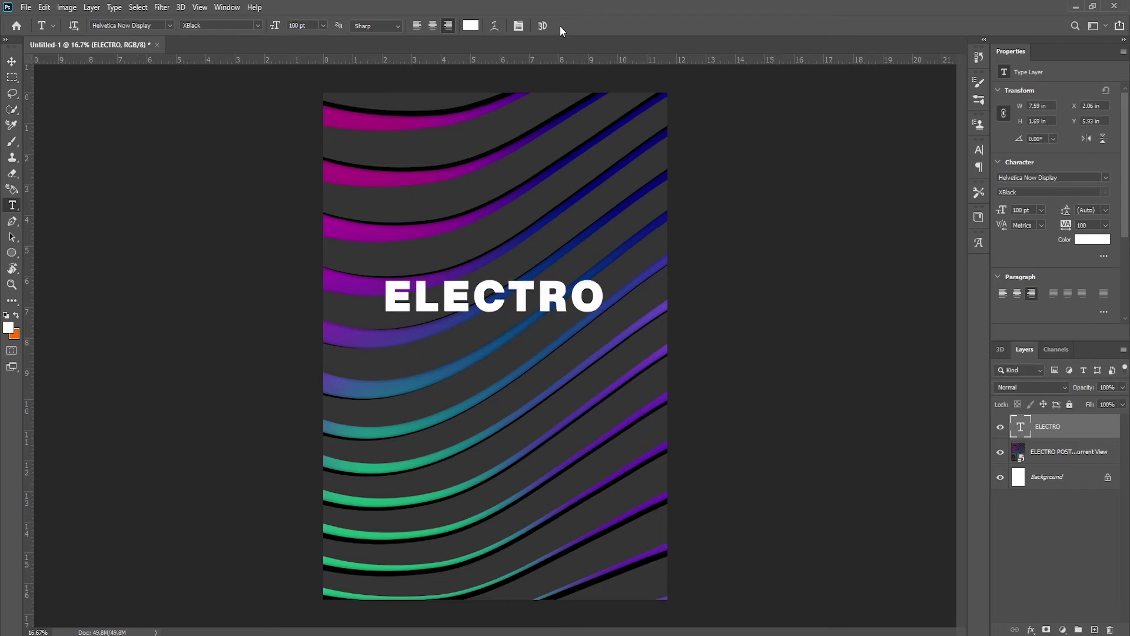
Centre the ELECTRO layer horizontally and vertically on the page
{"action": "key", "text": "v"}
{"action": "left_click_drag", "start_coordinate": [401, 296], "coordinate": [406, 328]}
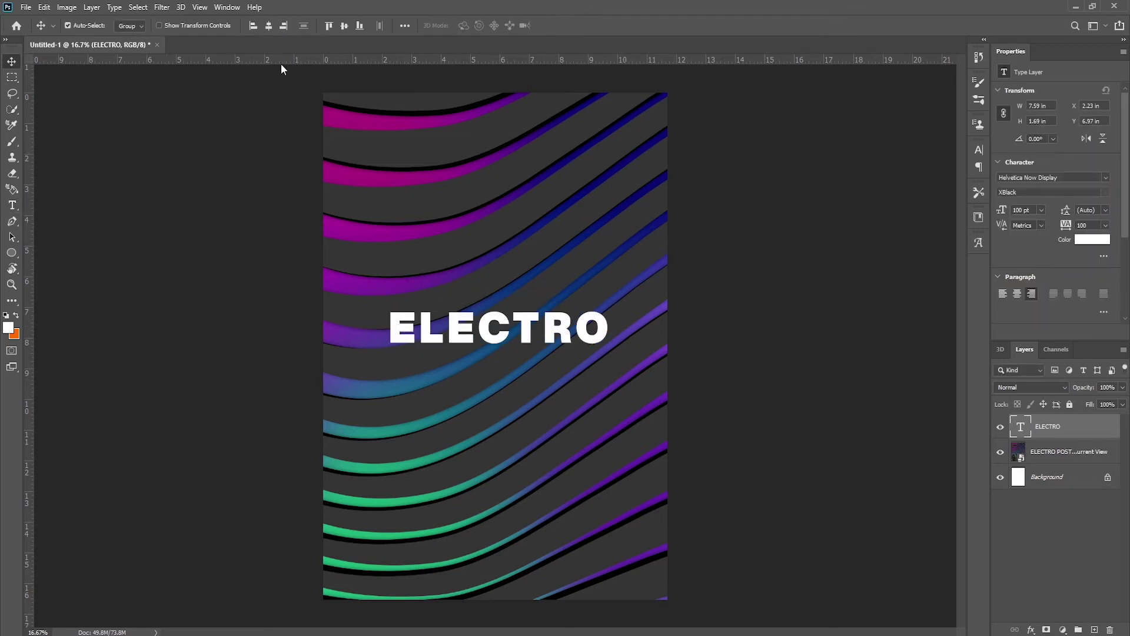
{"action": "left_click", "coordinate": [269, 27]}
{"action": "left_click", "coordinate": [344, 26]}
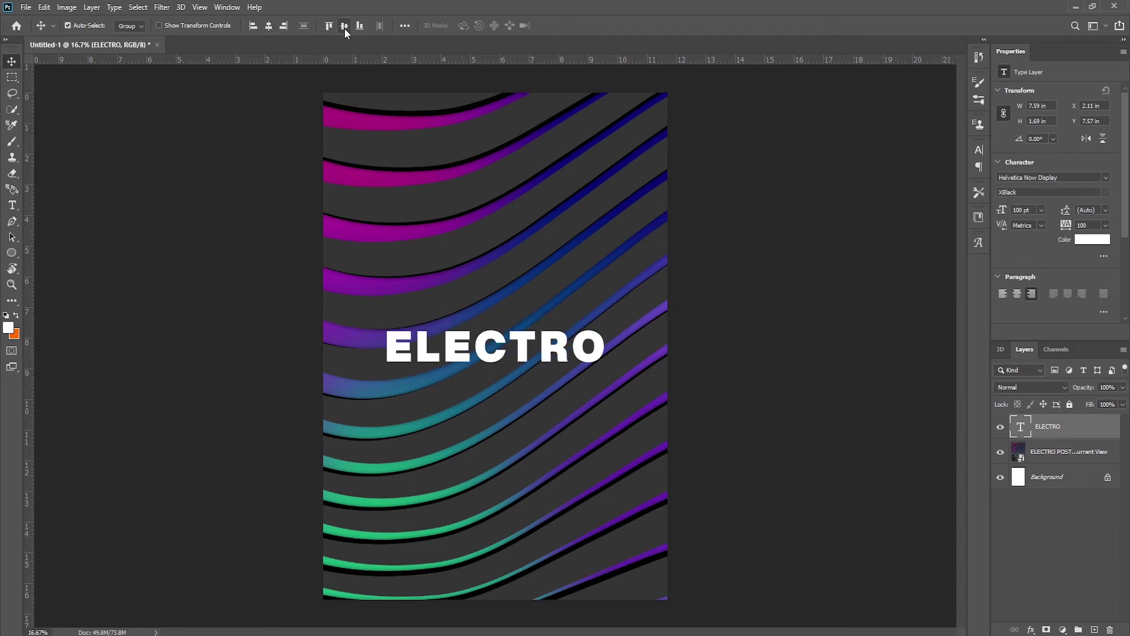
{"action": "left_click", "coordinate": [11, 206]}
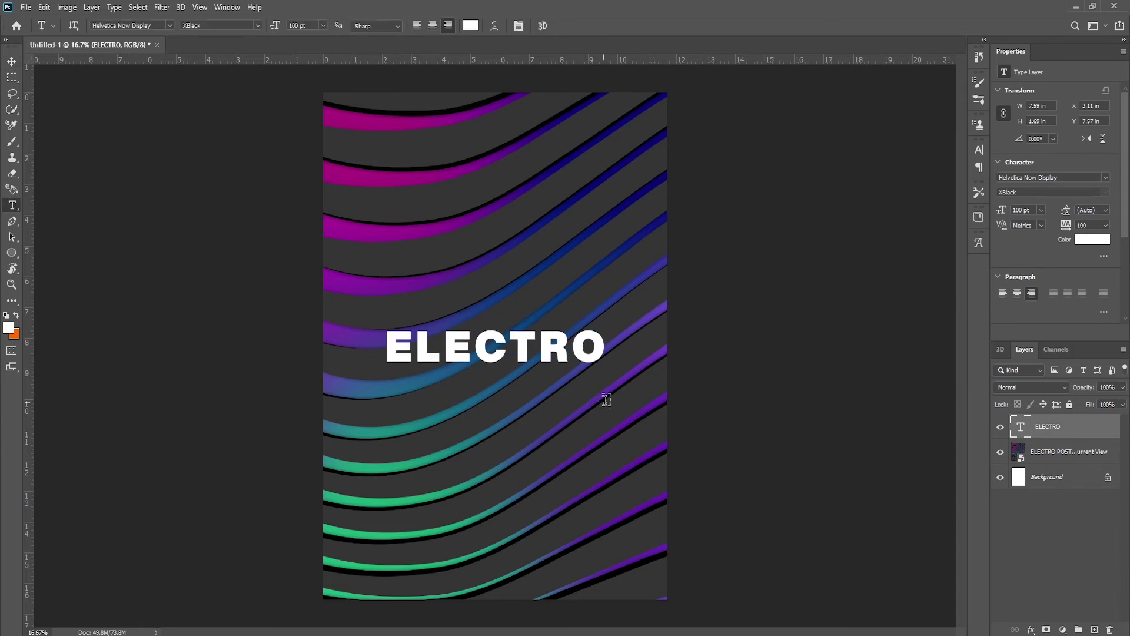
Type MUSIC in Arial at 72 pt and align it under ELECTRO's left edge
{"action": "key", "text": "BackSpace"}
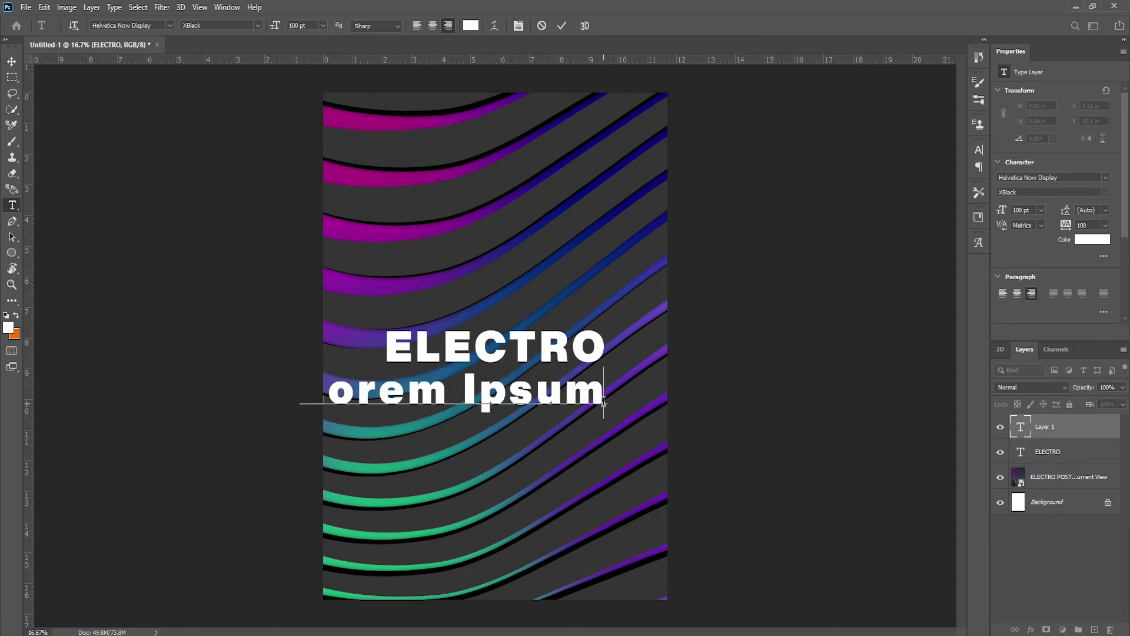
{"action": "type", "text": "MUSIC"}
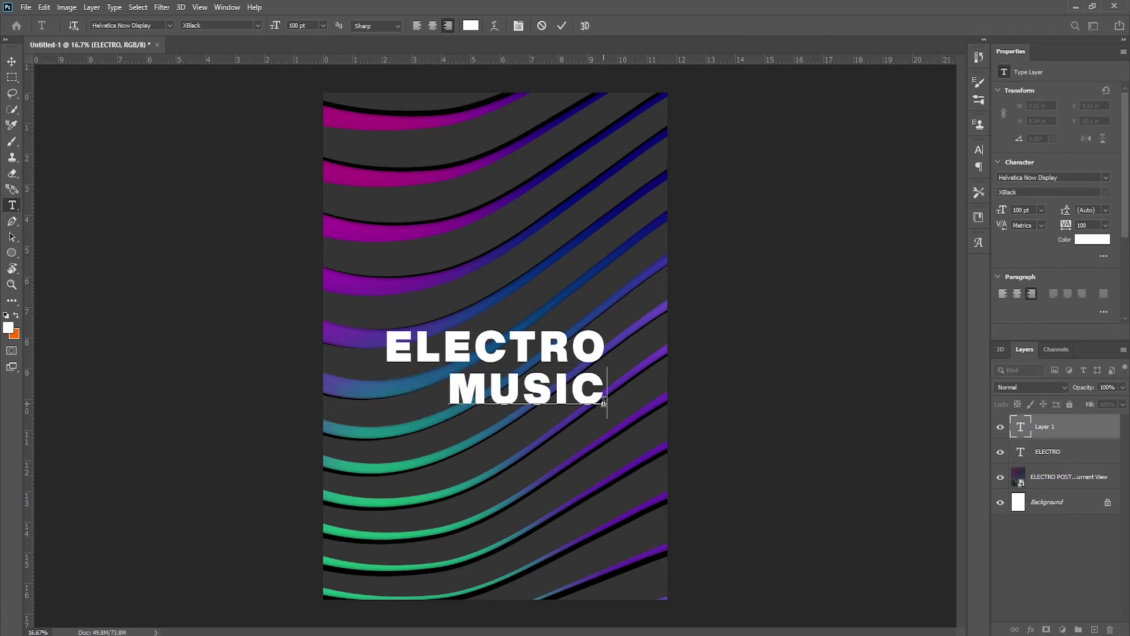
{"action": "left_click_drag", "start_coordinate": [604, 394], "coordinate": [456, 398]}
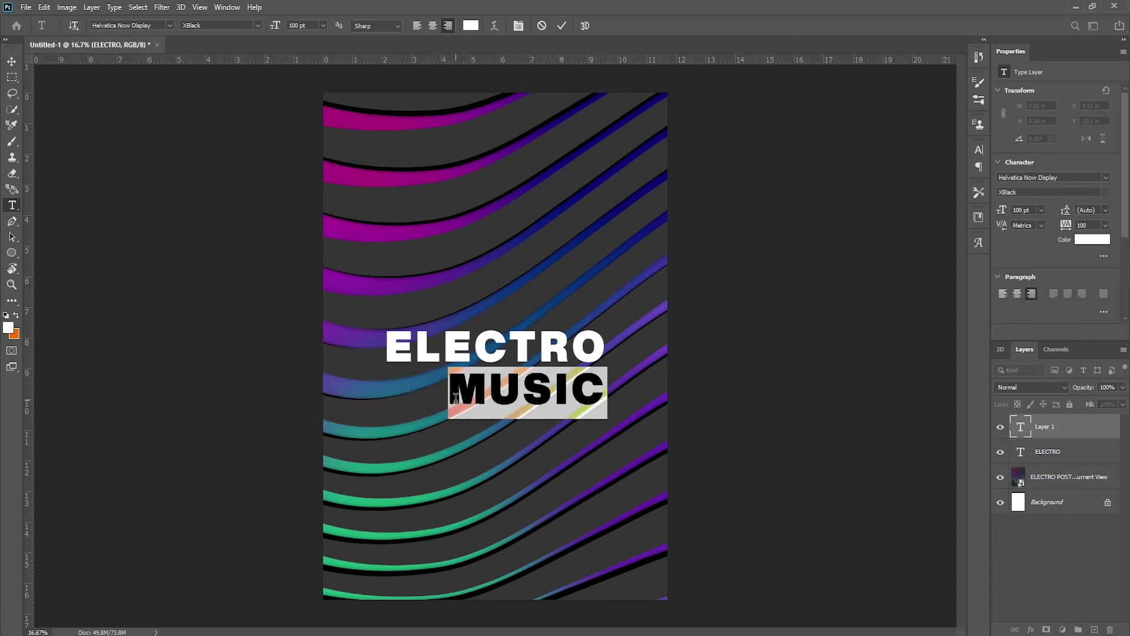
{"action": "left_click", "coordinate": [168, 26]}
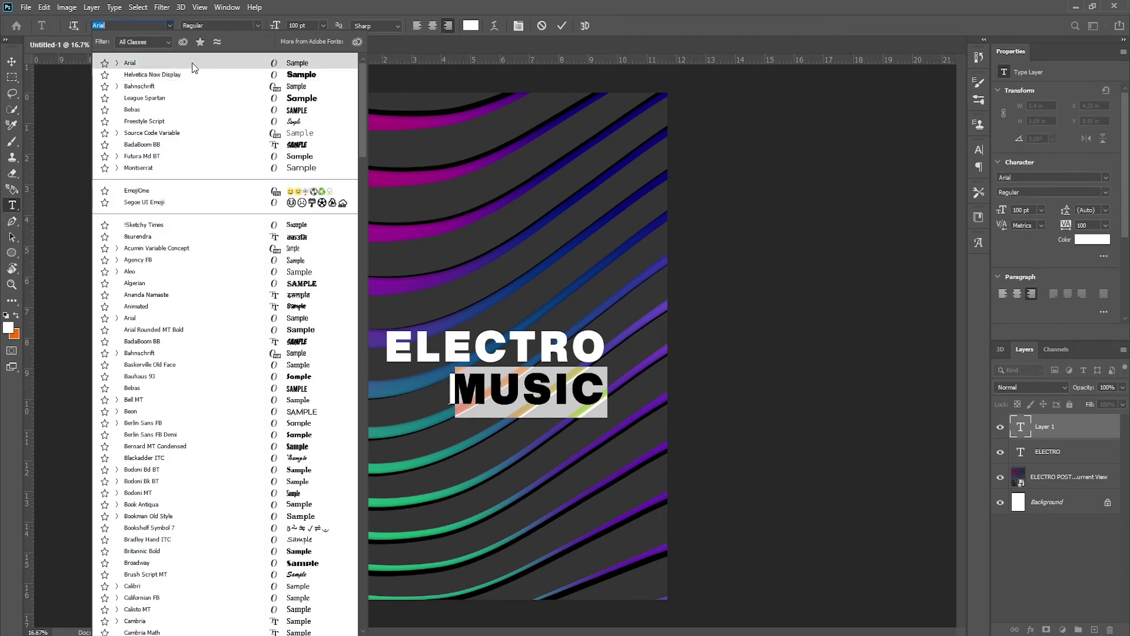
{"action": "left_click", "coordinate": [192, 62]}
{"action": "left_click", "coordinate": [324, 26]}
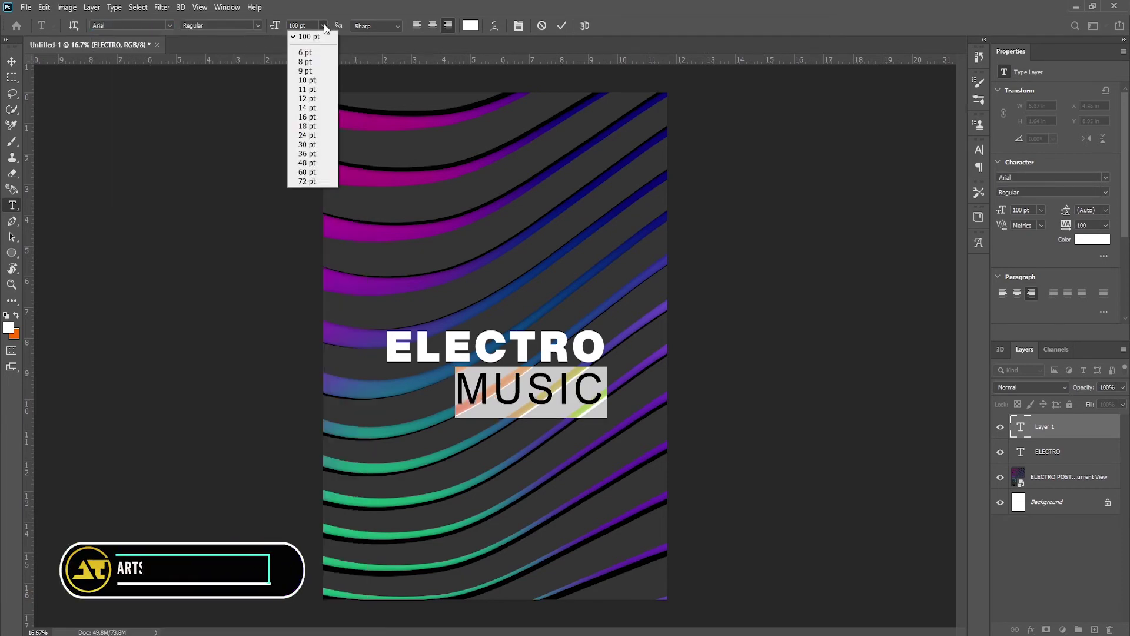
{"action": "left_click", "coordinate": [304, 182]}
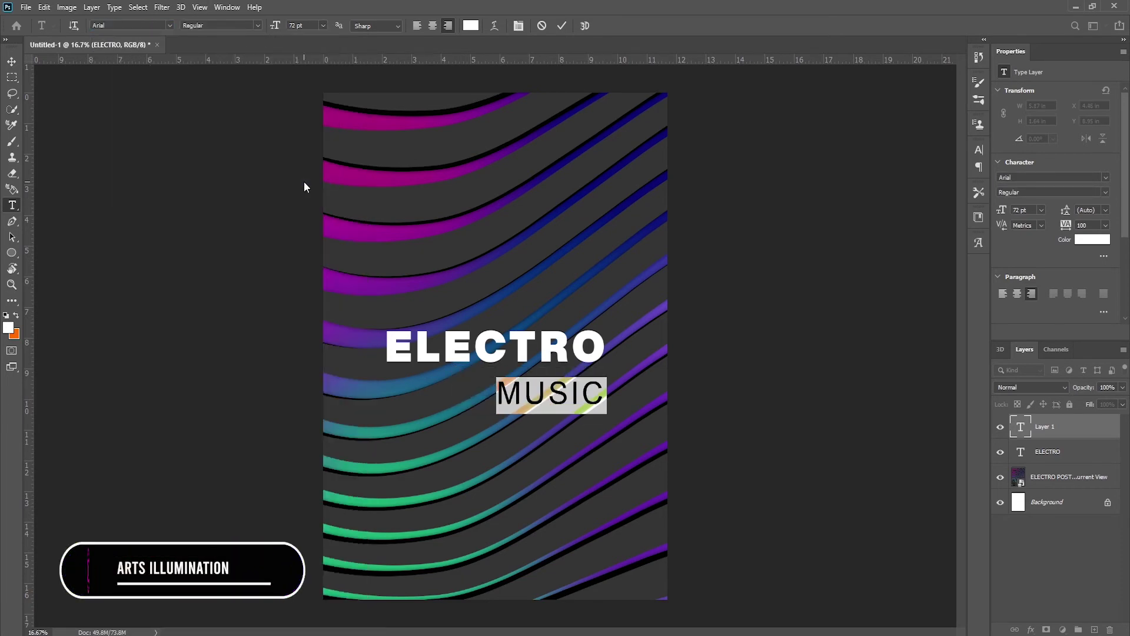
{"action": "left_click", "coordinate": [562, 26]}
{"action": "left_click", "coordinate": [11, 63]}
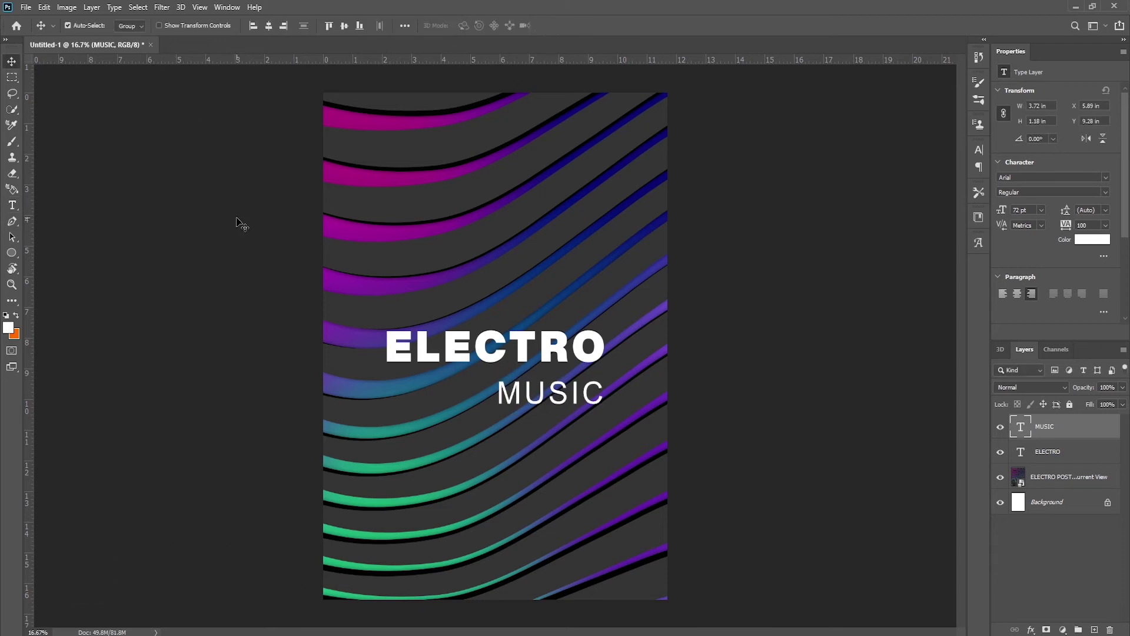
{"action": "left_click_drag", "start_coordinate": [560, 402], "coordinate": [447, 391]}
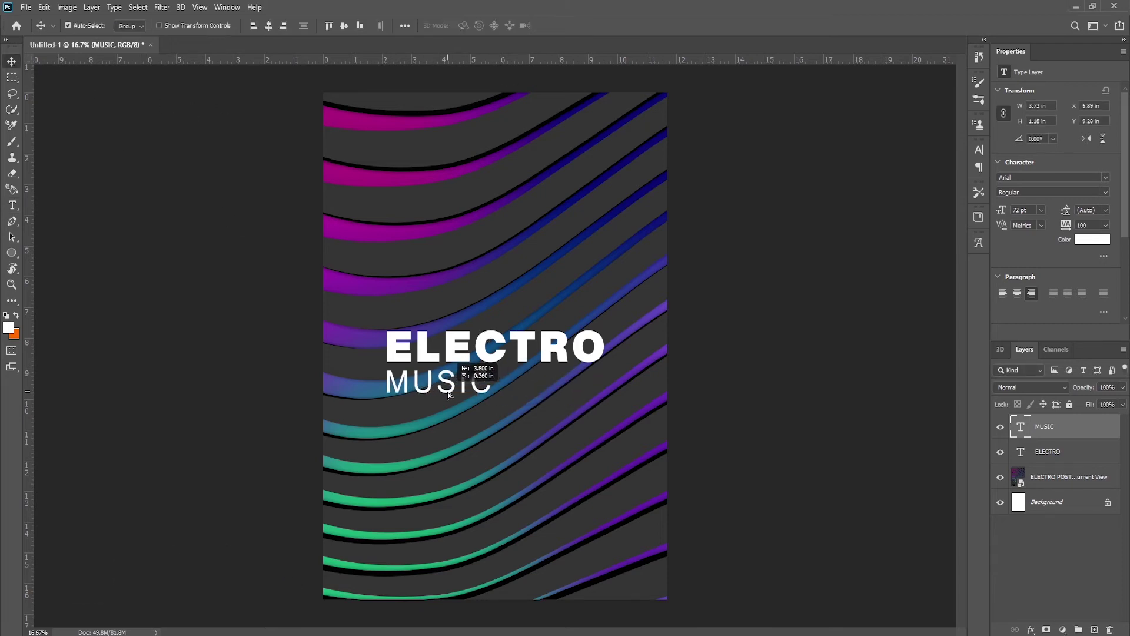
Draw a small white ellipse dot with no outline near the top-left stripe
{"action": "left_click", "coordinate": [11, 254]}
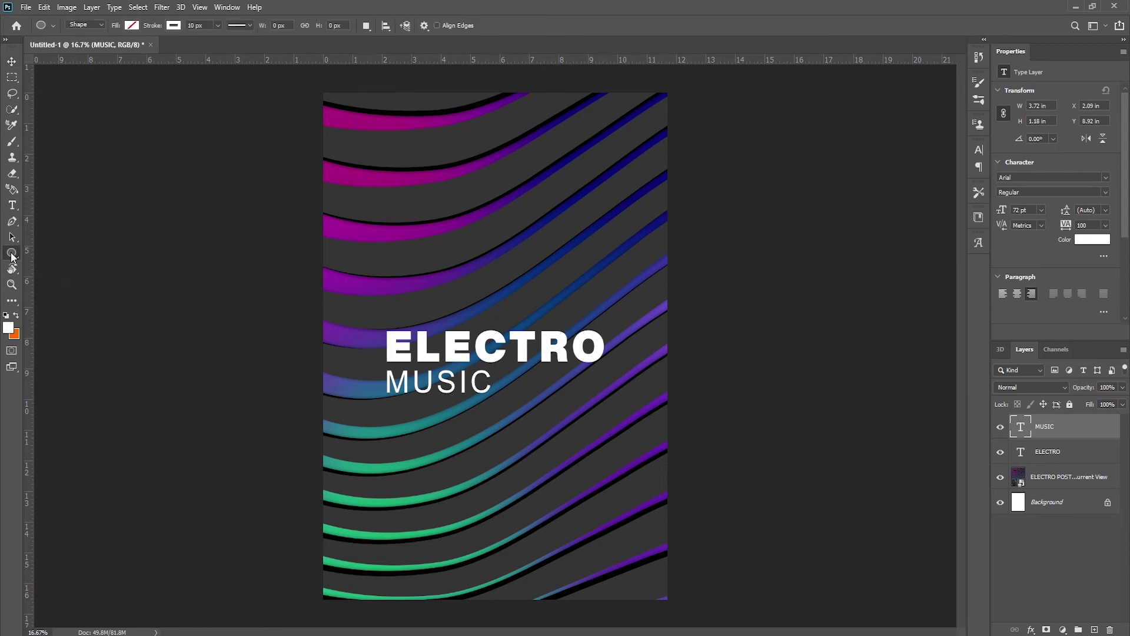
{"action": "left_click", "coordinate": [130, 25]}
{"action": "left_click", "coordinate": [62, 87]}
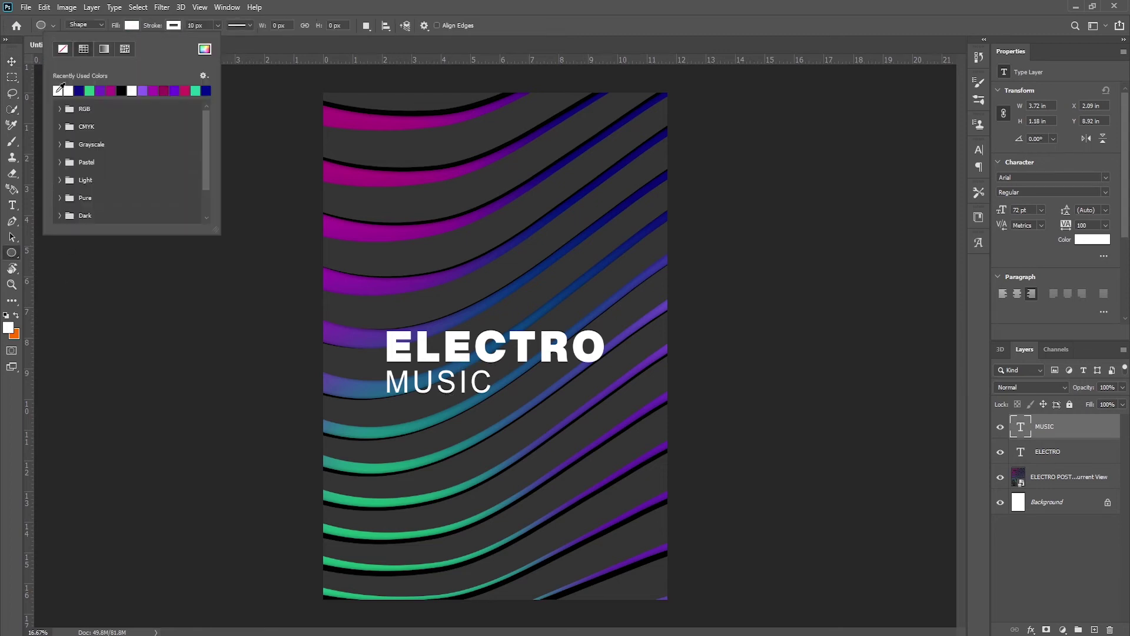
{"action": "left_click", "coordinate": [173, 26]}
{"action": "left_click", "coordinate": [105, 51]}
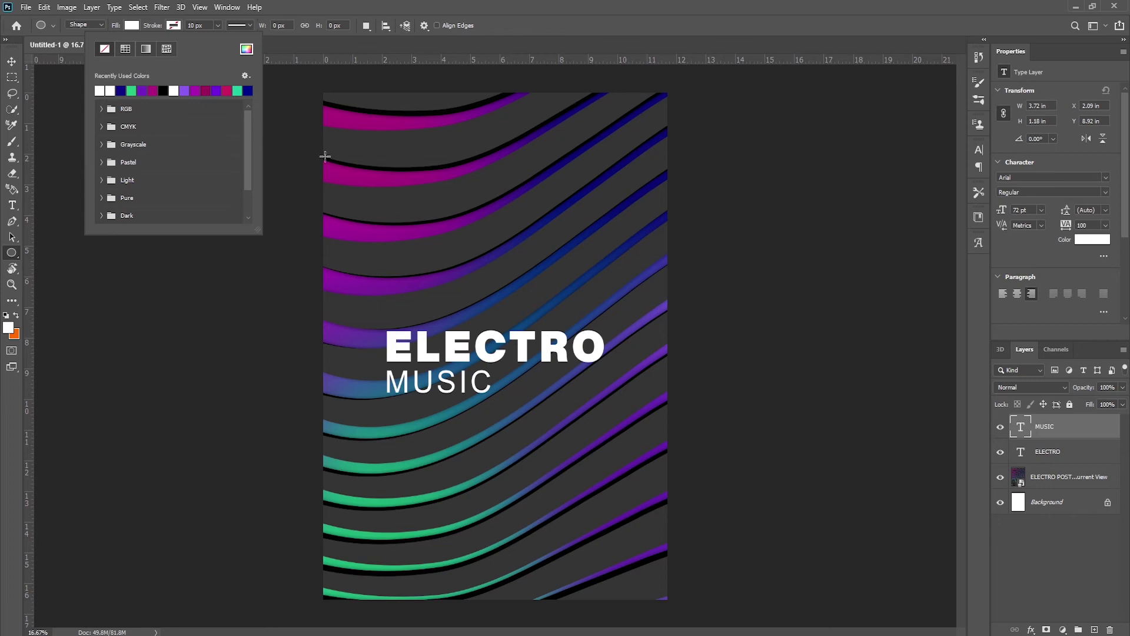
{"action": "left_click_drag", "start_coordinate": [375, 163], "coordinate": [381, 168]}
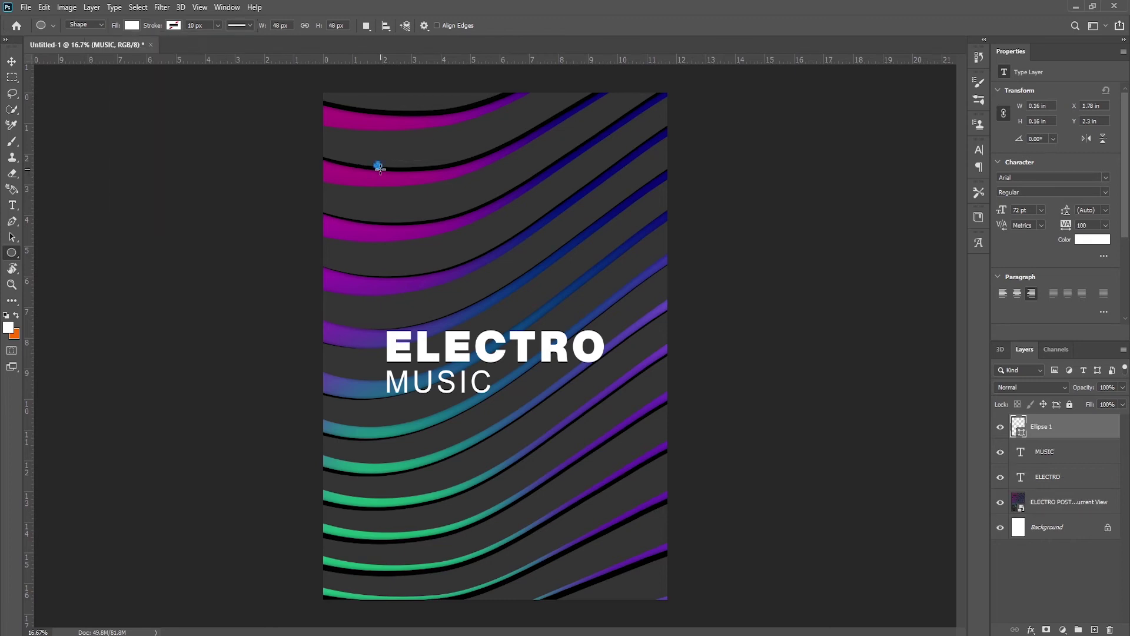
Duplicate the dot into rows of three and select all the dot layers
{"action": "key", "text": "v"}
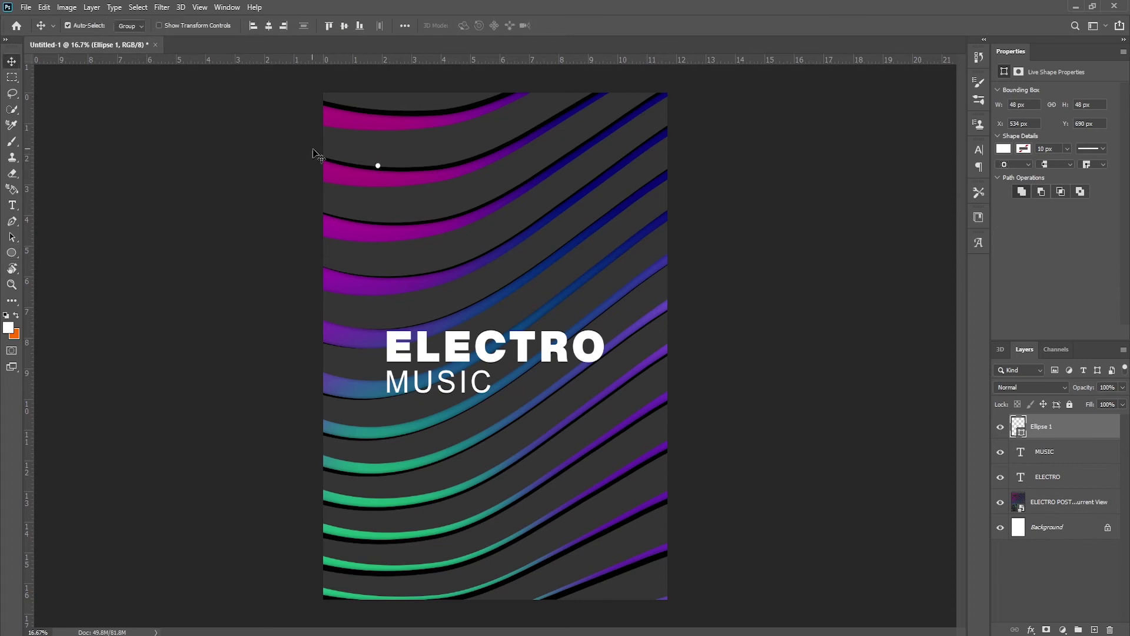
{"action": "left_click_drag", "start_coordinate": [381, 170], "coordinate": [387, 169]}
{"action": "key", "text": "ctrl+plus"}
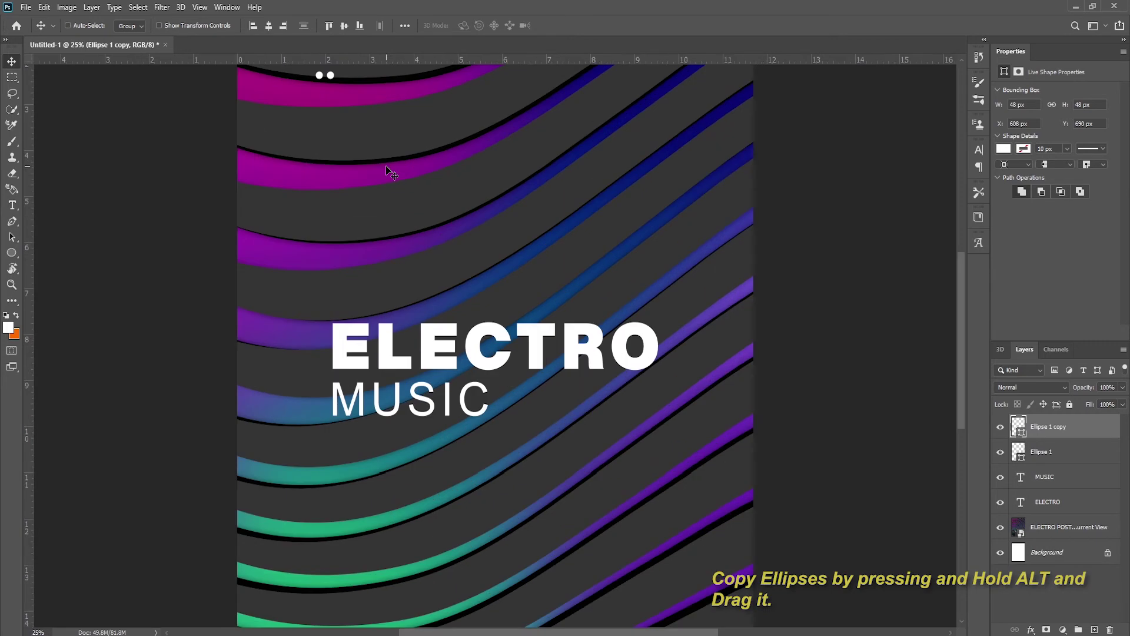
{"action": "left_click_drag", "start_coordinate": [334, 77], "coordinate": [344, 79]}
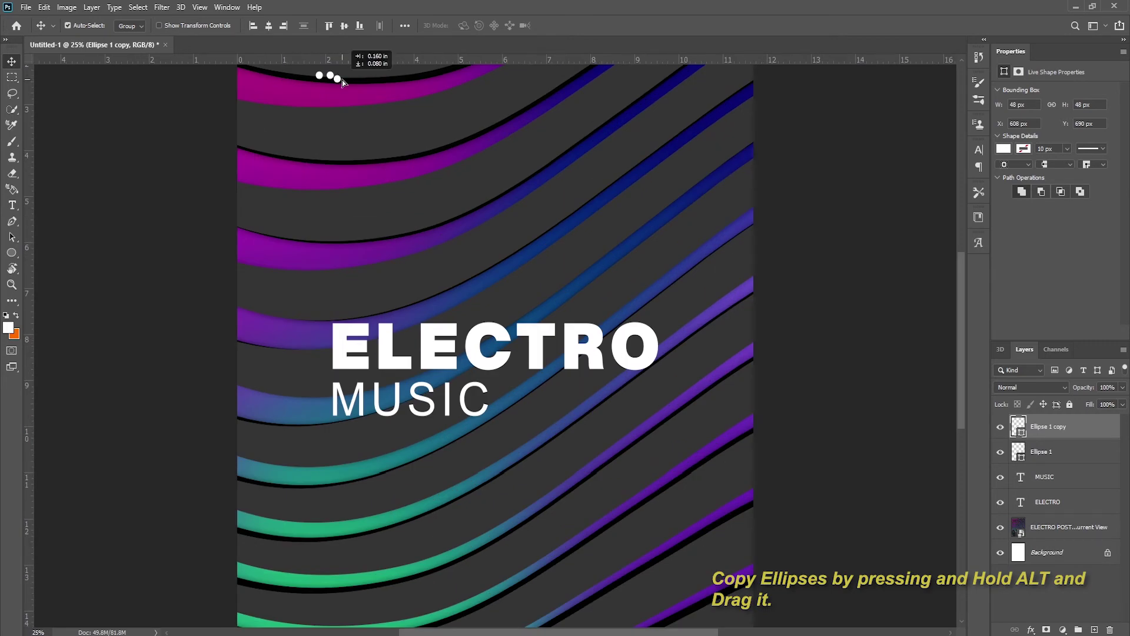
{"action": "left_click", "coordinate": [330, 76], "text": "shift"}
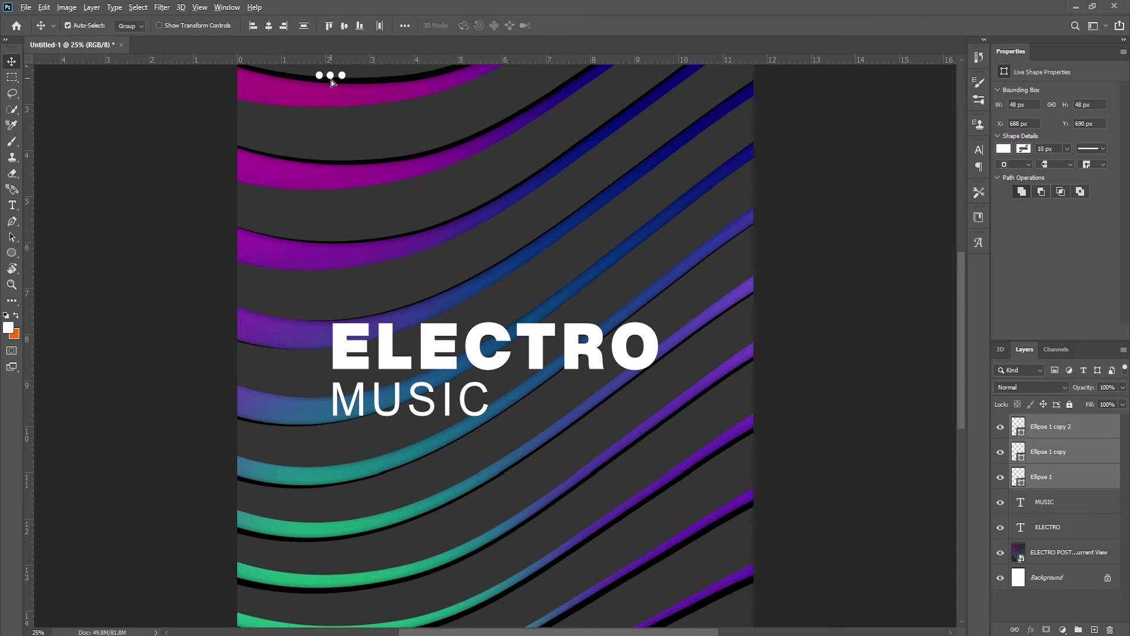
{"action": "left_click_drag", "start_coordinate": [331, 80], "coordinate": [332, 113]}
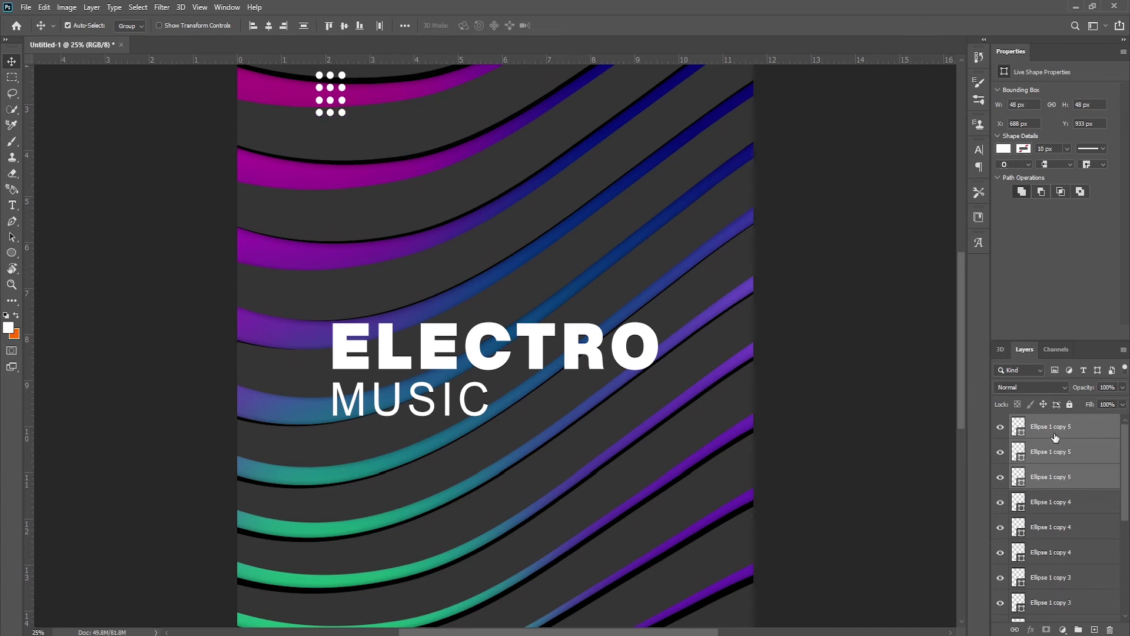
{"action": "left_click", "coordinate": [1055, 437]}
{"action": "scroll", "coordinate": [1052, 513], "scroll_direction": "down", "scroll_amount": 5}
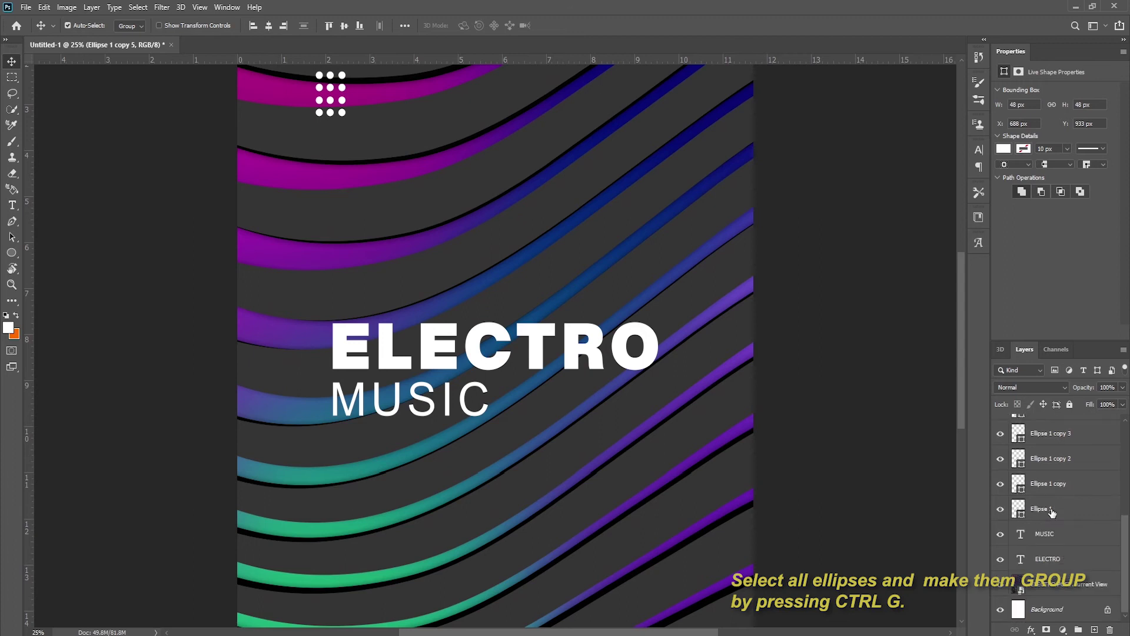
{"action": "left_click", "coordinate": [1046, 510], "text": "shift"}
Group the dot layers and set the group's opacity to 50%
{"action": "key", "text": "ctrl+g"}
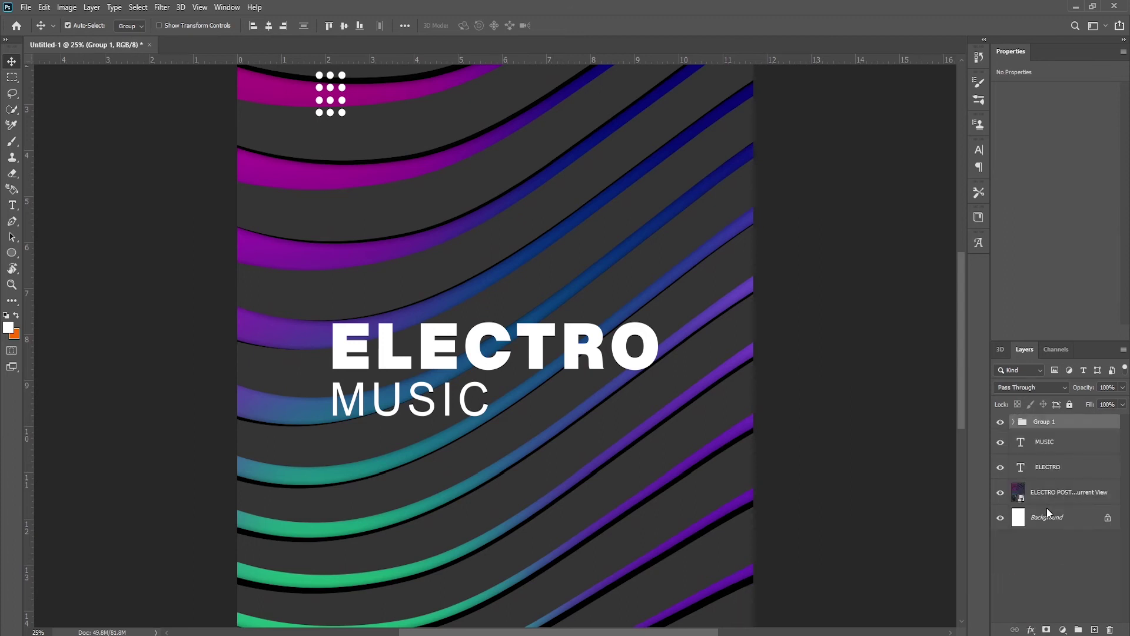
{"action": "left_click", "coordinate": [1111, 387]}
{"action": "type", "text": "50"}
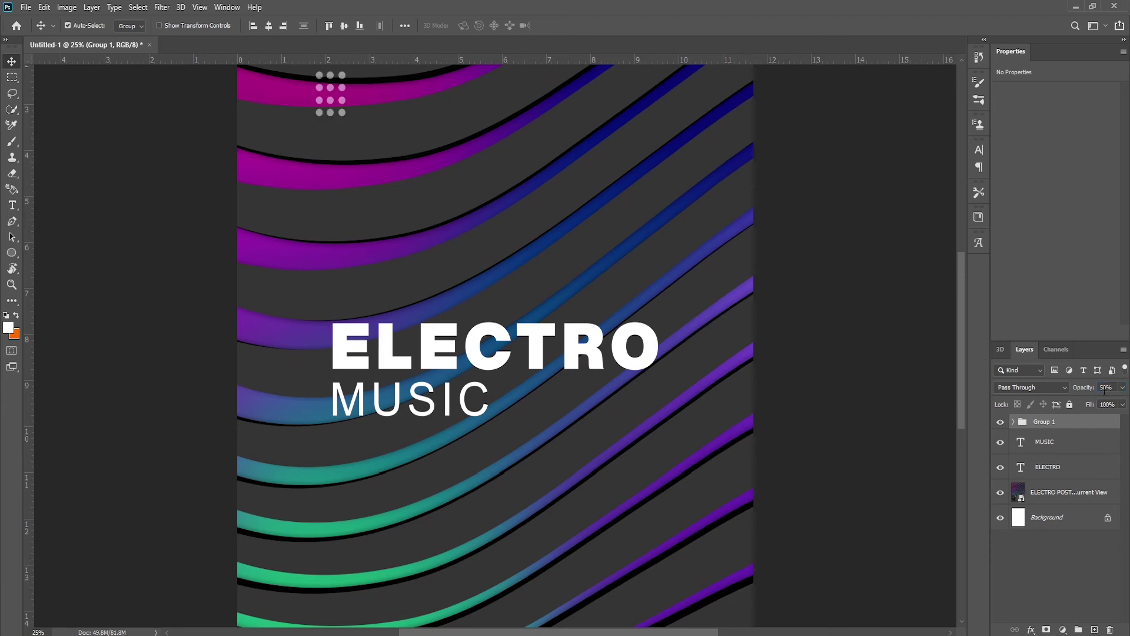
Duplicate the dot group and move the copy to the poster's lower right
{"action": "right_click", "coordinate": [1065, 422]}
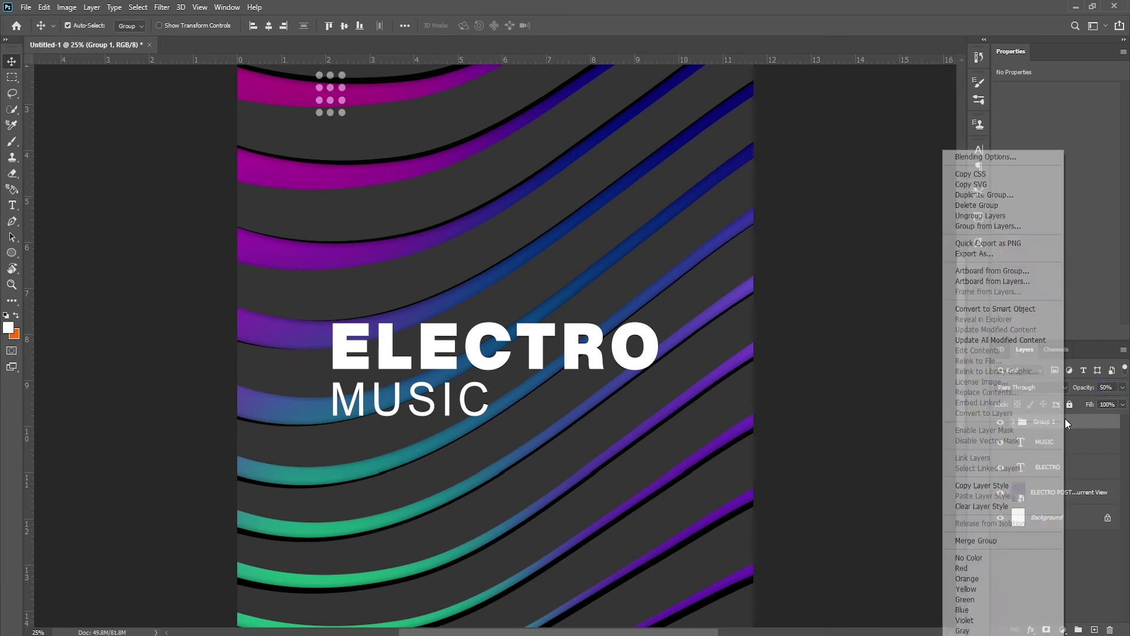
{"action": "left_click", "coordinate": [980, 194]}
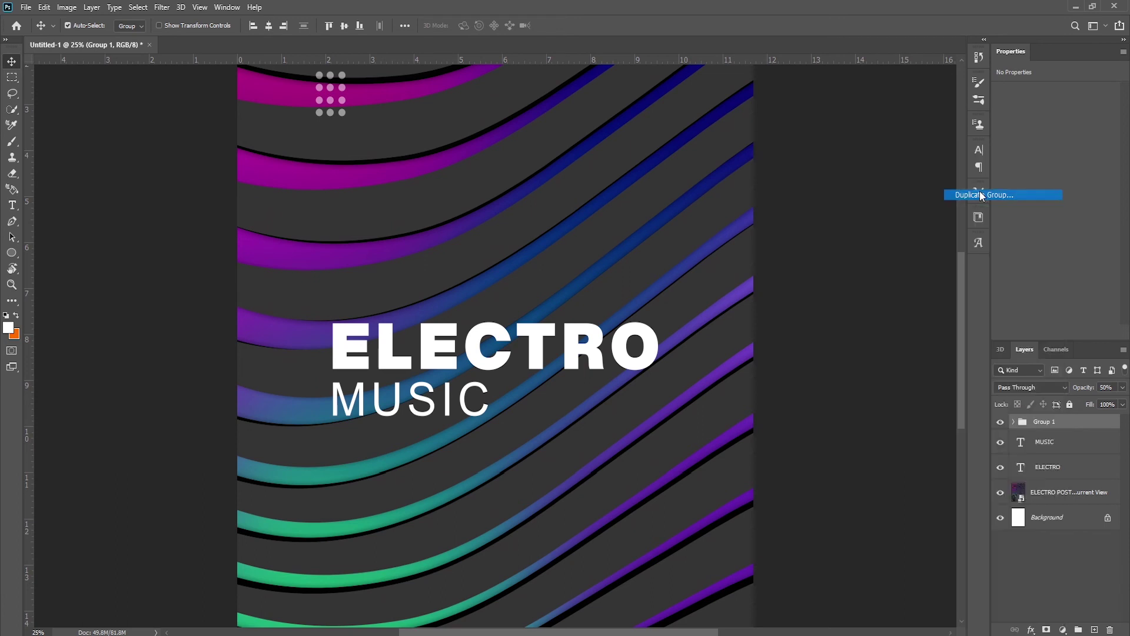
{"action": "left_click", "coordinate": [674, 184]}
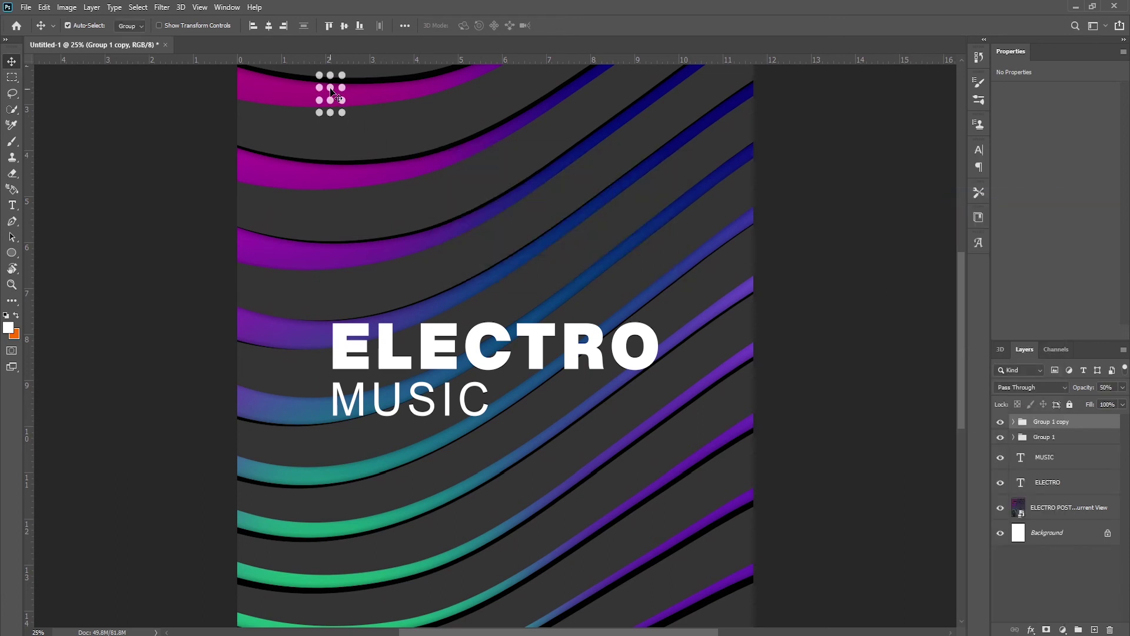
{"action": "left_click_drag", "start_coordinate": [337, 106], "coordinate": [660, 558]}
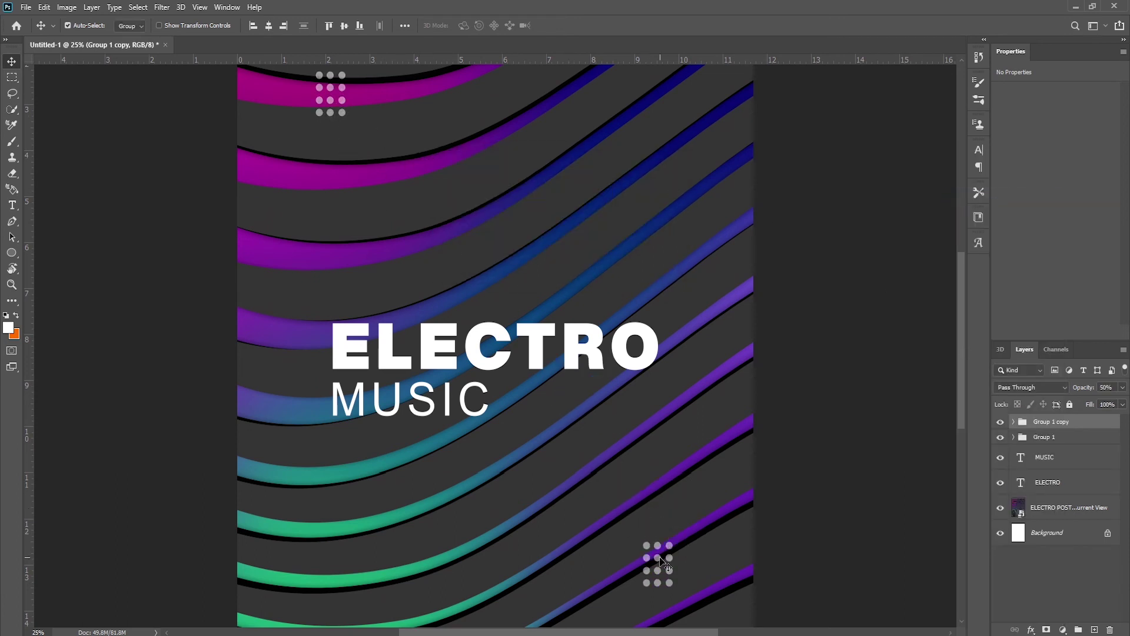
{"action": "key", "text": "ctrl+minus"}
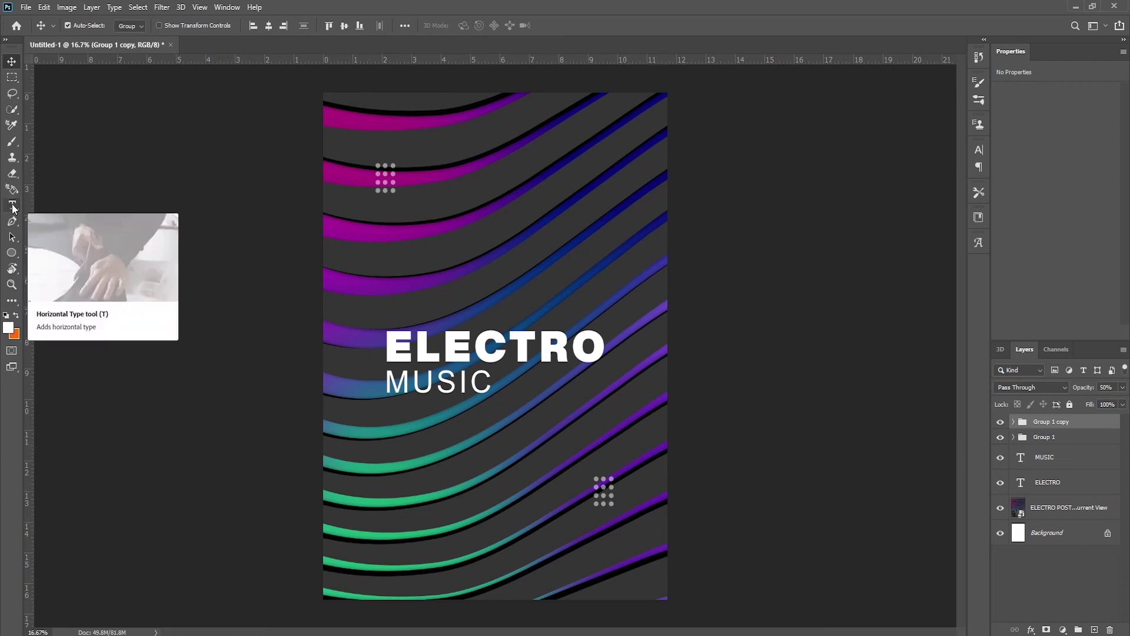
On a new layer, dab one large Soft Round white brush stroke over the upper middle
{"action": "left_click", "coordinate": [1094, 631]}
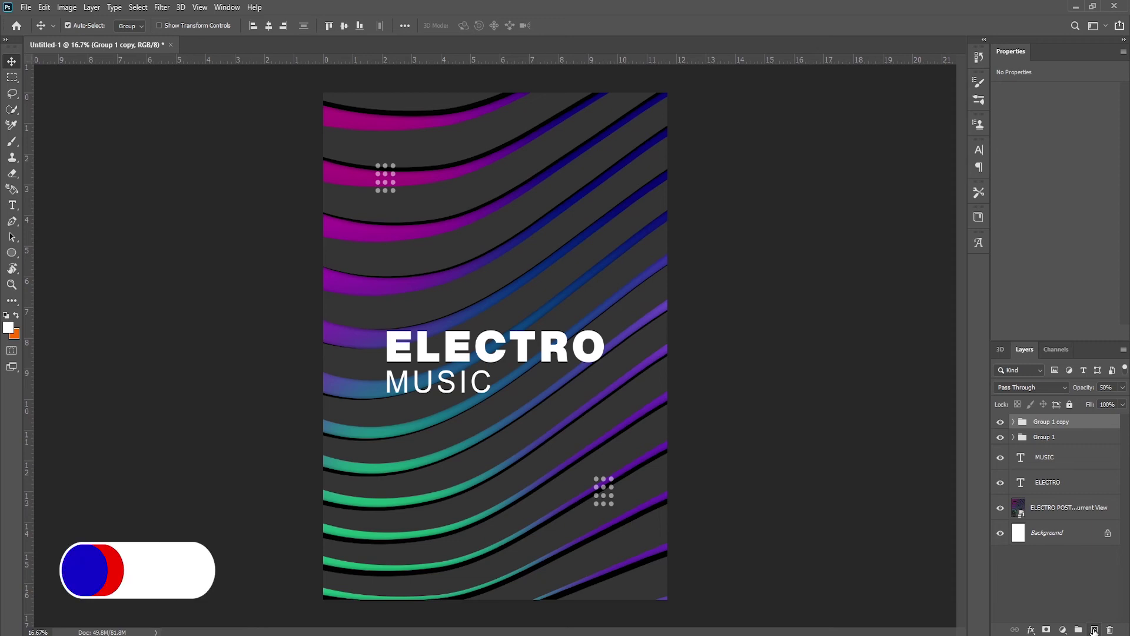
{"action": "left_click", "coordinate": [12, 141]}
{"action": "left_click", "coordinate": [86, 26]}
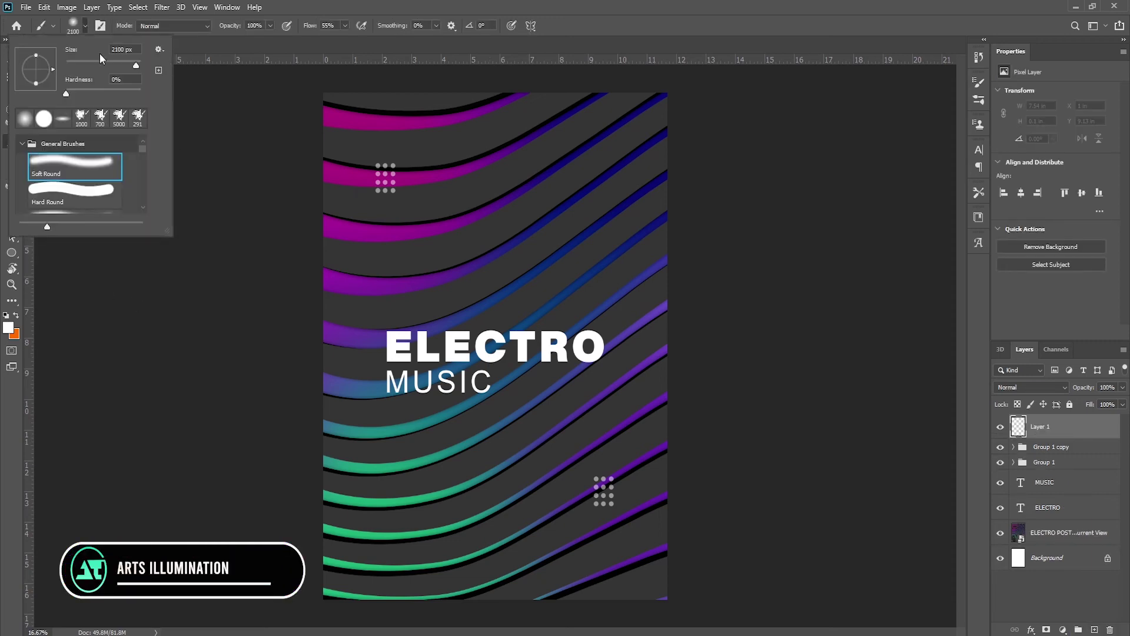
{"action": "double_click", "coordinate": [121, 50]}
{"action": "type", "text": "2"}
{"action": "key", "text": "Return"}
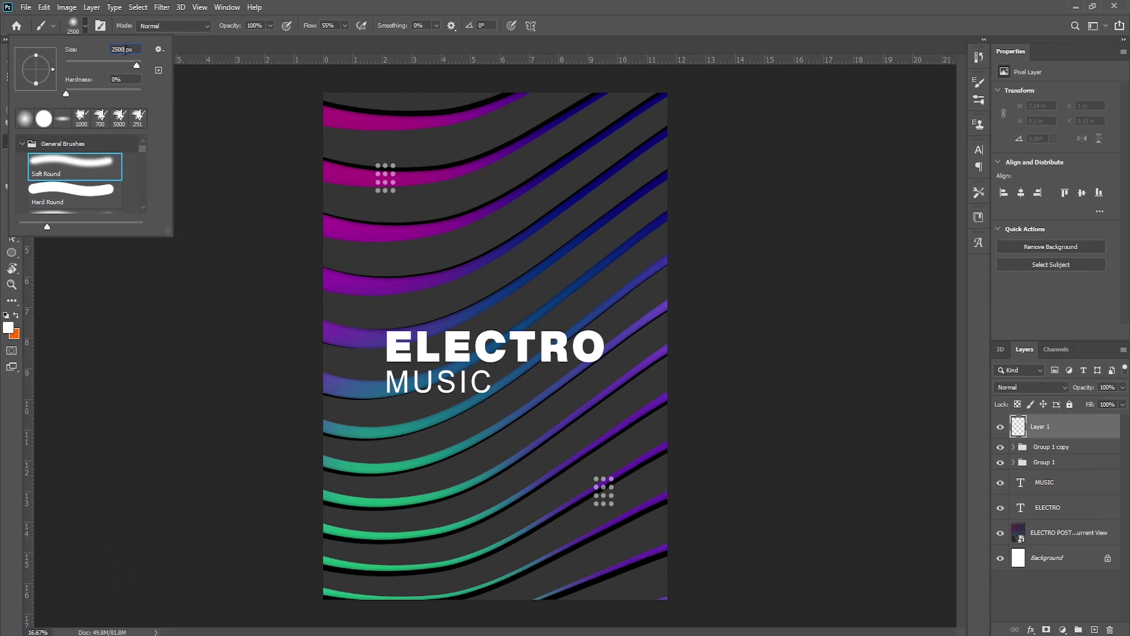
{"action": "double_click", "coordinate": [105, 166]}
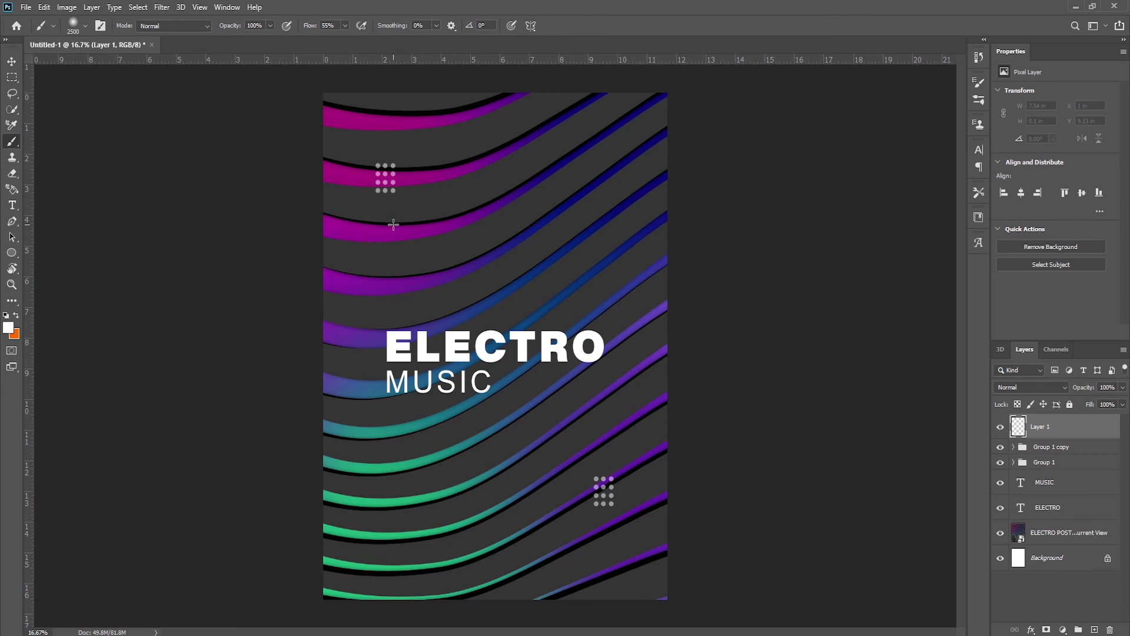
{"action": "left_click", "coordinate": [494, 288]}
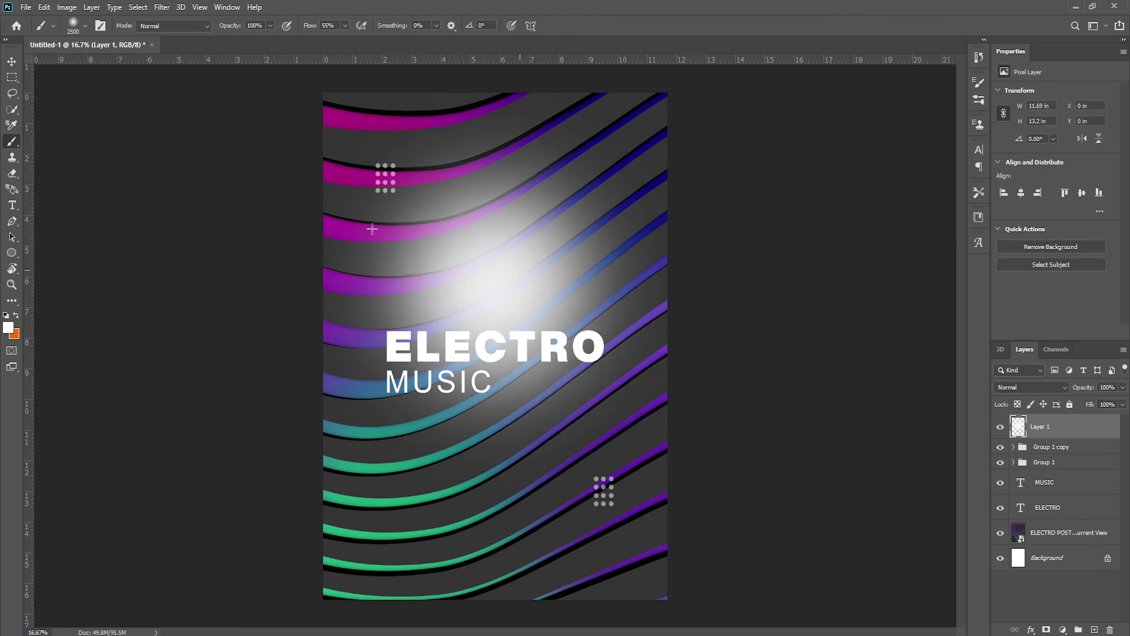
Transform the glow into a thin, shorter horizontal line placed just under MUSIC
{"action": "key", "text": "ctrl+t"}
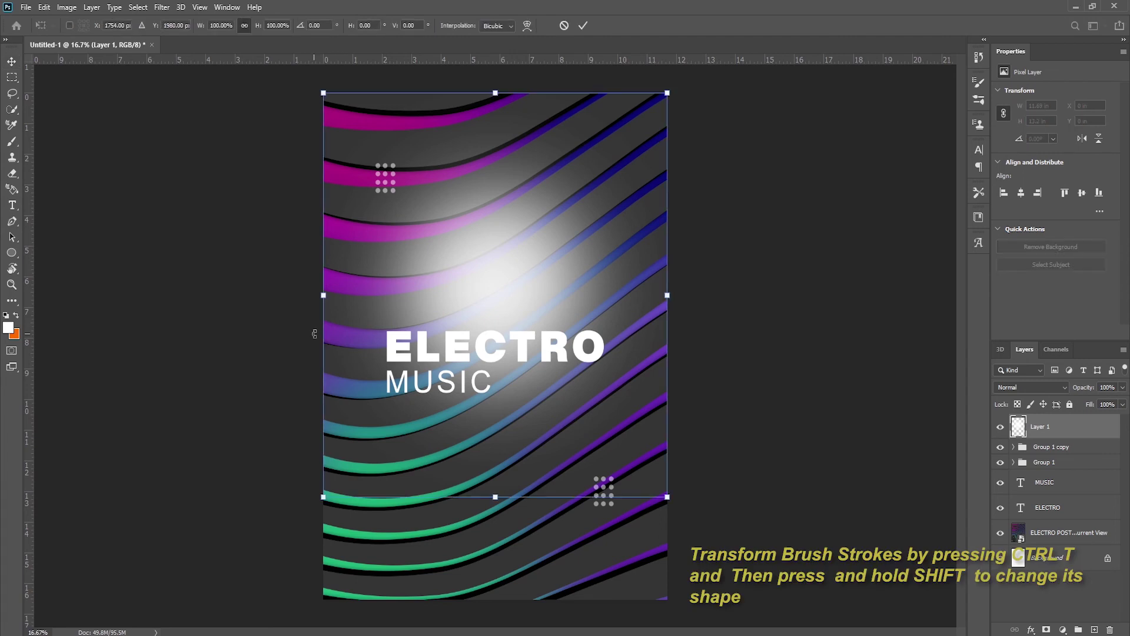
{"action": "left_click_drag", "start_coordinate": [495, 94], "coordinate": [496, 493]}
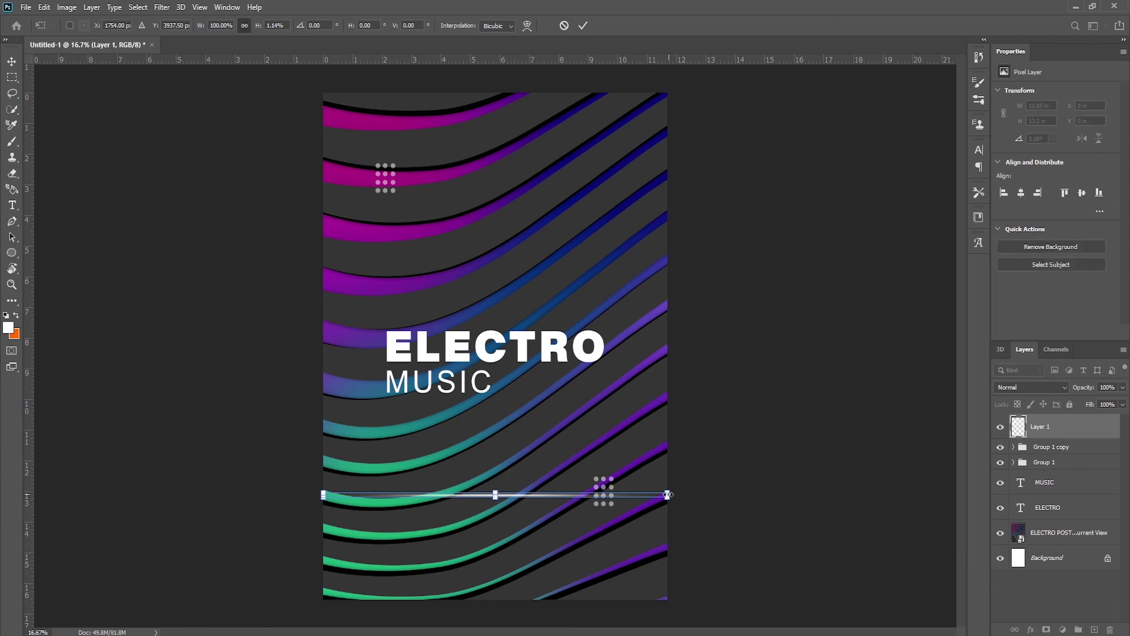
{"action": "left_click_drag", "start_coordinate": [666, 494], "coordinate": [587, 497]}
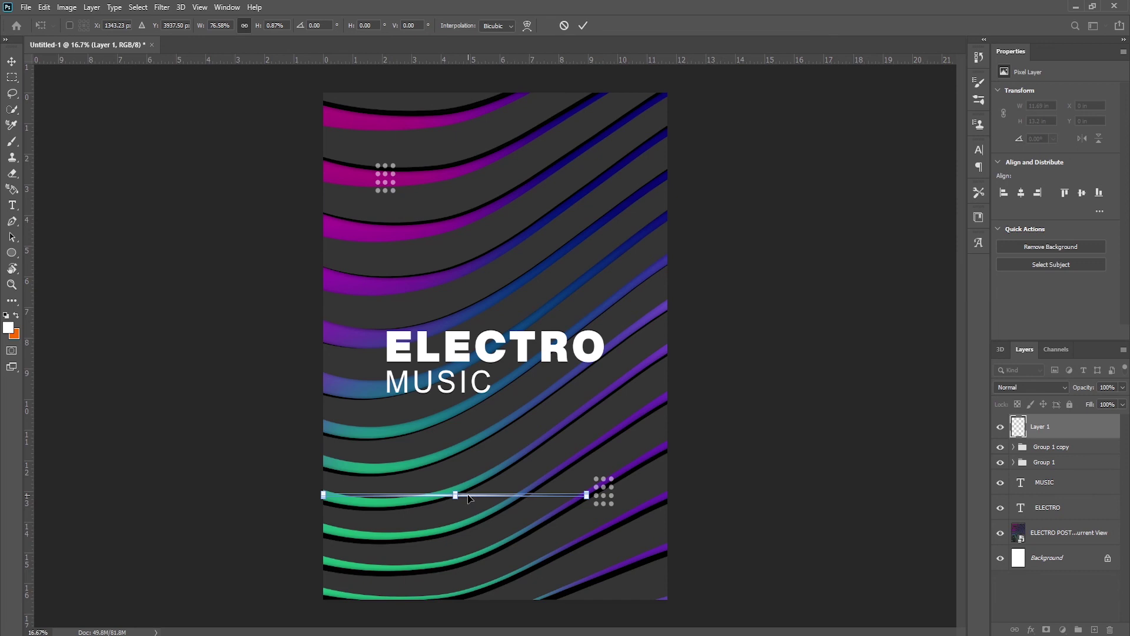
{"action": "left_click_drag", "start_coordinate": [467, 497], "coordinate": [484, 404]}
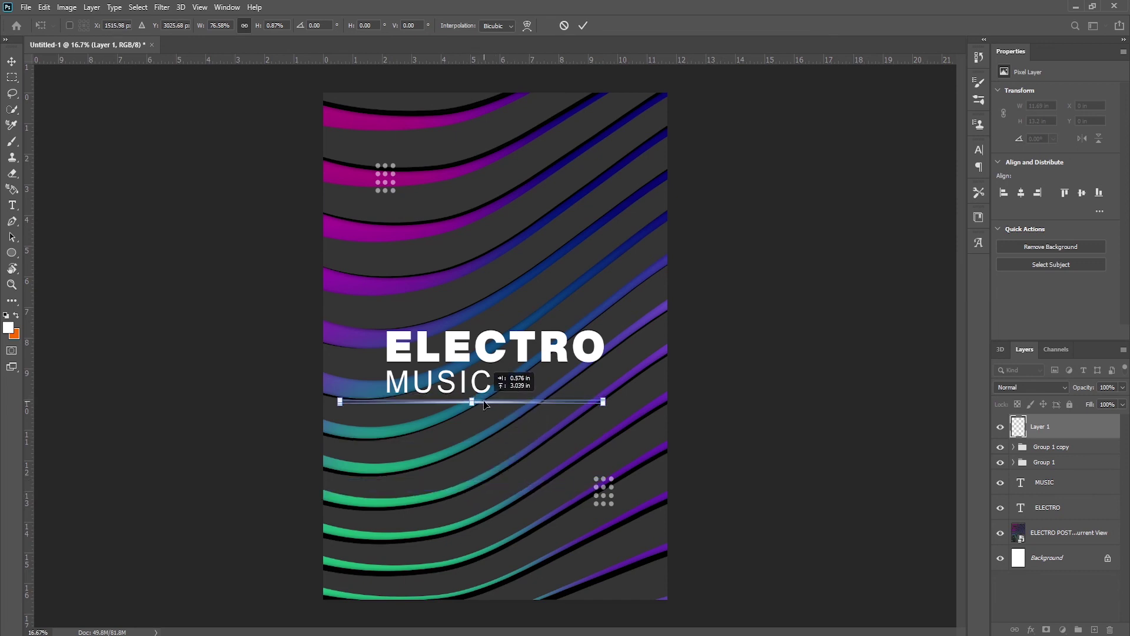
{"action": "left_click", "coordinate": [583, 25]}
{"action": "left_click_drag", "start_coordinate": [489, 404], "coordinate": [508, 405]}
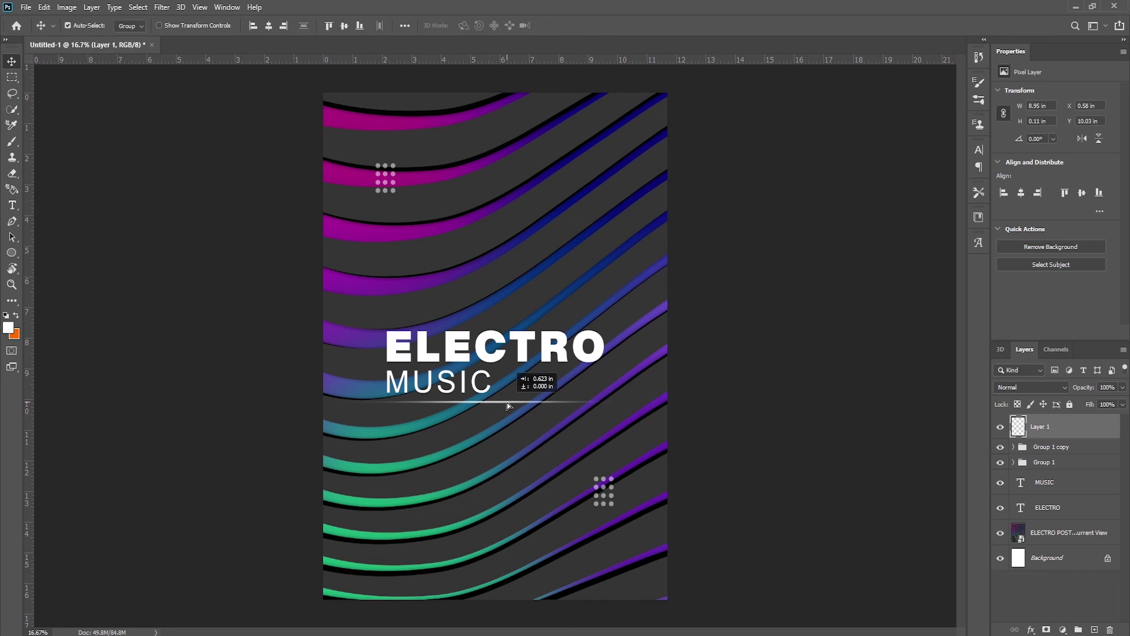
Add the date 20.07.2021 at 36 pt near the top right
{"action": "key", "text": "t"}
{"action": "left_click", "coordinate": [622, 171]}
{"action": "type", "text": "20.07.202"}
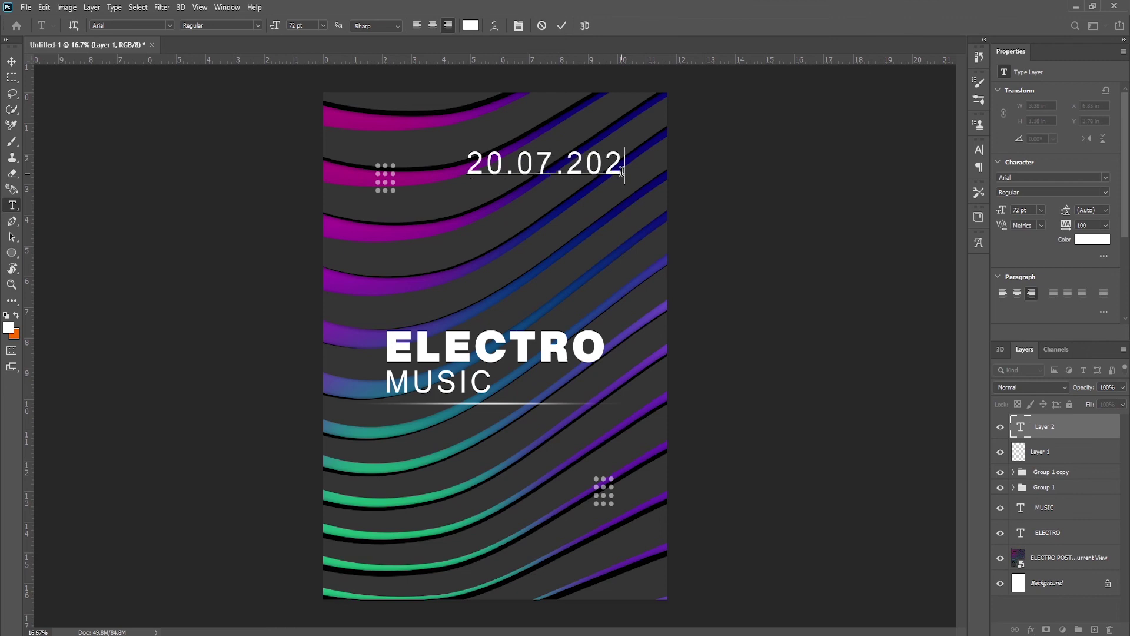
{"action": "type", "text": "1"}
{"action": "key", "text": "ctrl+a"}
{"action": "left_click", "coordinate": [322, 25]}
{"action": "type", "text": "36"}
{"action": "key", "text": "Return"}
{"action": "left_click", "coordinate": [562, 25]}
Copy the date to the bottom right as 'TICKET Rs. 700' and reposition both texts
{"action": "key", "text": "v"}
{"action": "left_click", "coordinate": [13, 206]}
{"action": "left_click_drag", "start_coordinate": [622, 531], "coordinate": [530, 531]}
{"action": "type", "text": "TICKET Rs. 700"}
{"action": "left_click", "coordinate": [562, 25]}
{"action": "key", "text": "v"}
{"action": "left_click", "coordinate": [1049, 451], "text": "shift"}
{"action": "left_click_drag", "start_coordinate": [605, 175], "coordinate": [586, 174]}
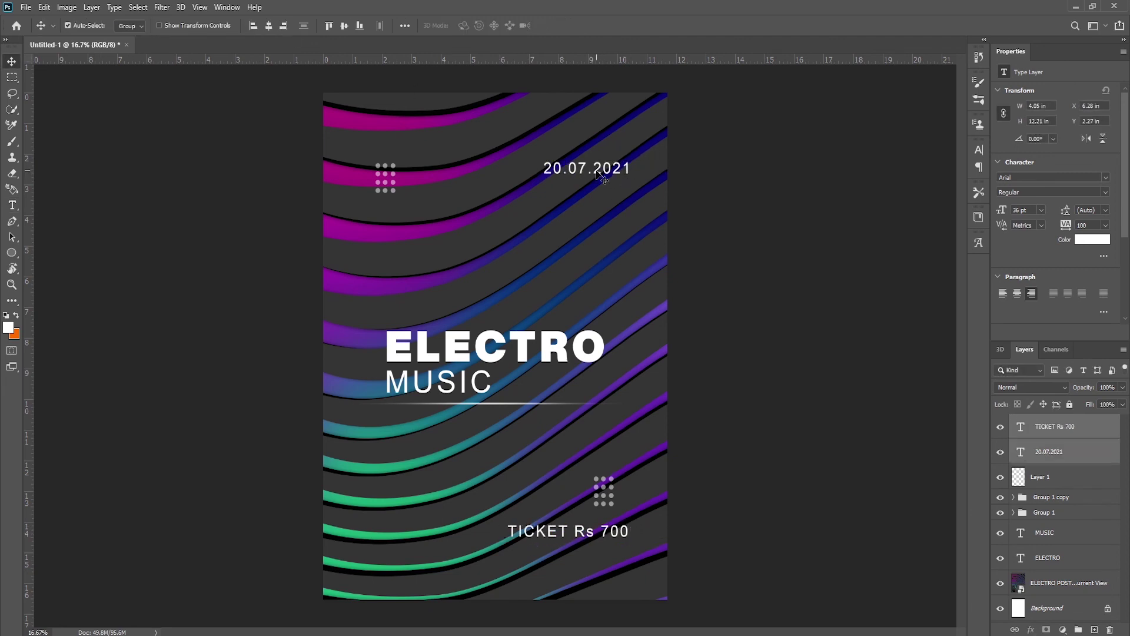
{"action": "key", "text": "t"}
{"action": "key", "text": "Return"}
Make the TICKET Rs. 700 text bold
{"action": "key", "text": "alt+bracketright"}
{"action": "key", "text": "Return"}
{"action": "left_click", "coordinate": [258, 25]}
{"action": "left_click", "coordinate": [224, 56]}
{"action": "key", "text": "ctrl+Return"}
{"action": "key", "text": "v"}
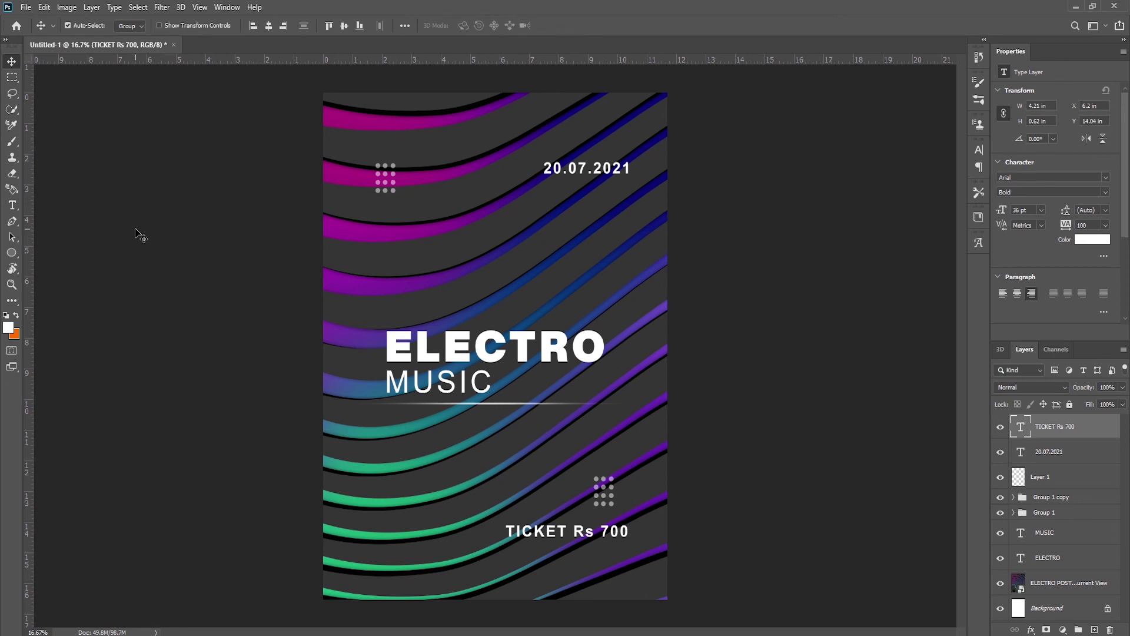
Add a CLUB PRESENTS copy at 30 pt, tracking 200, beneath the glowing line
{"action": "left_click_drag", "start_coordinate": [545, 539], "coordinate": [545, 449]}
{"action": "key", "text": "t"}
{"action": "key", "text": "Return"}
{"action": "type", "text": "CLUB PRESENTS"}
{"action": "key", "text": "ctrl+a"}
{"action": "key", "text": "ctrl+shift+comma"}
{"action": "key", "text": "ctrl+shift+comma"}
{"action": "key", "text": "ctrl+shift+comma"}
{"action": "key", "text": "alt+Right"}
{"action": "key", "text": "alt+Right"}
{"action": "key", "text": "alt+Right"}
{"action": "left_click_drag", "start_coordinate": [547, 453], "coordinate": [427, 439]}
{"action": "key", "text": "ctrl+Return"}
Deselect all layers and select the ELECTRO title layer
{"action": "key", "text": "v"}
{"action": "left_click", "coordinate": [404, 26]}
{"action": "left_click", "coordinate": [203, 129]}
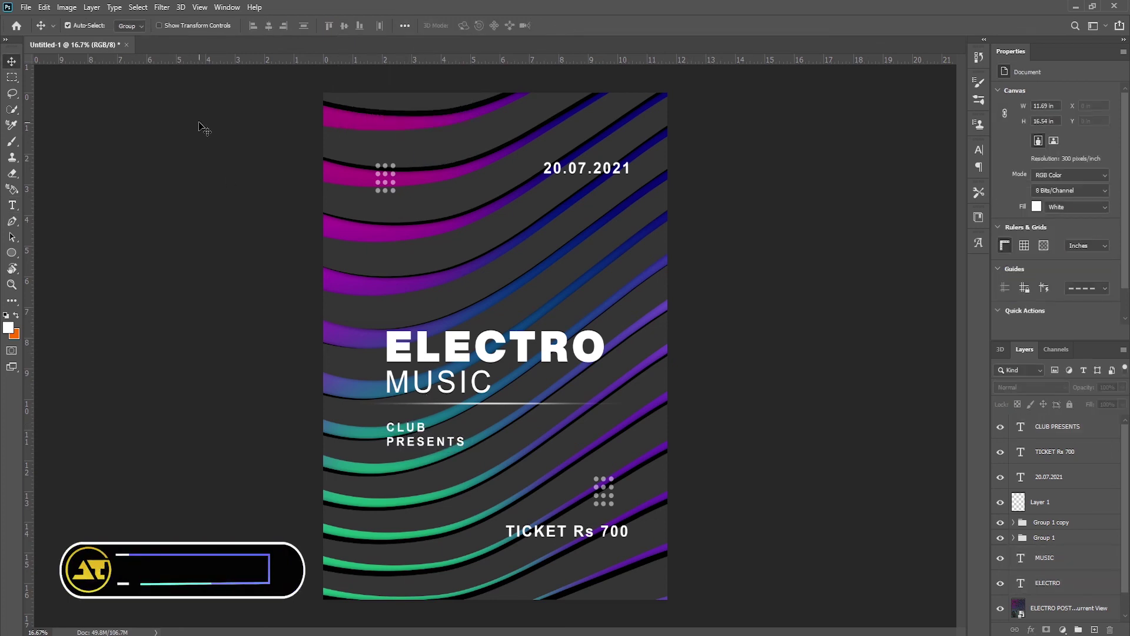
{"action": "left_click", "coordinate": [584, 357]}
Give ELECTRO a 50% drop shadow: 28 px distance, 11% spread, 29 px size
{"action": "left_click", "coordinate": [1030, 629]}
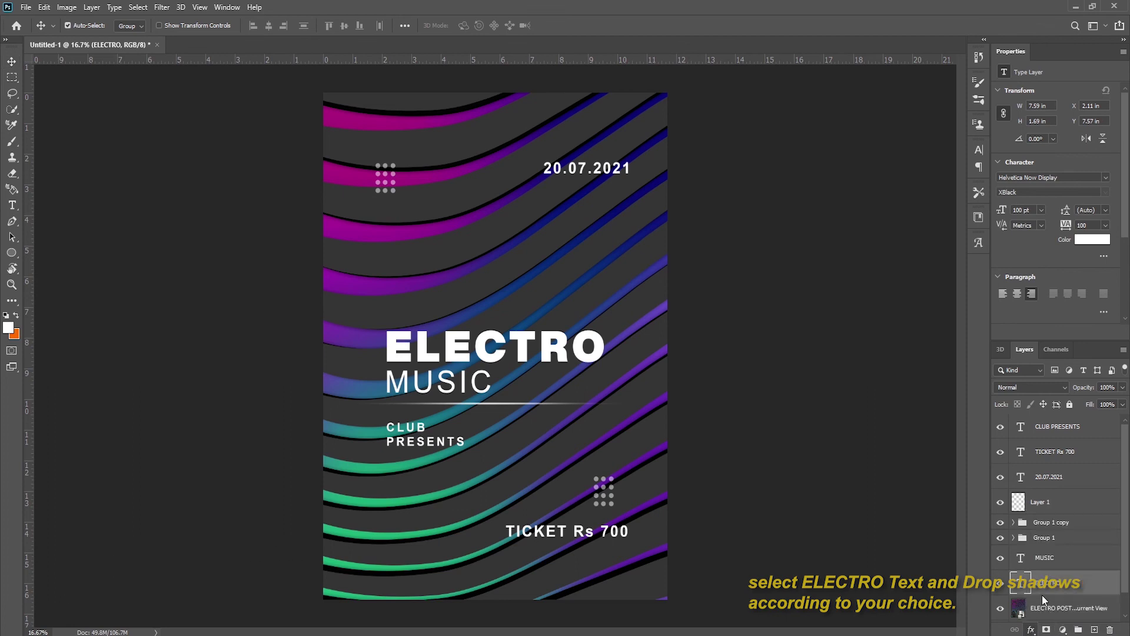
{"action": "mouse_move", "coordinate": [811, 171]}
{"action": "left_mouse_down"}
{"action": "mouse_move", "coordinate": [803, 198]}
{"action": "mouse_move", "coordinate": [810, 171]}
{"action": "mouse_move", "coordinate": [797, 151]}
{"action": "left_mouse_up"}
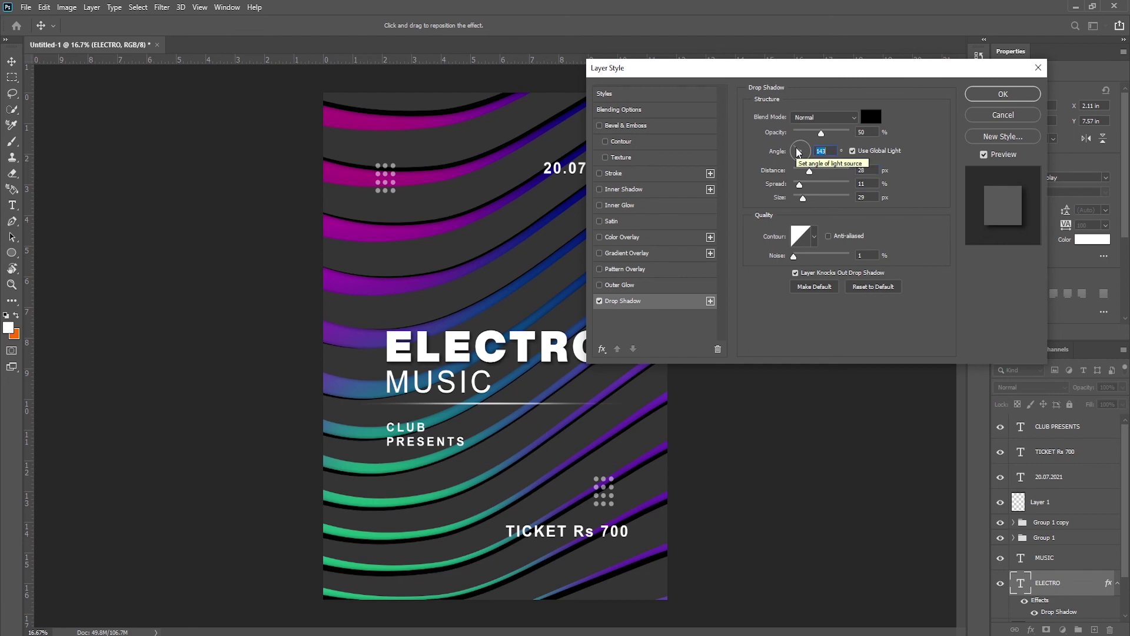